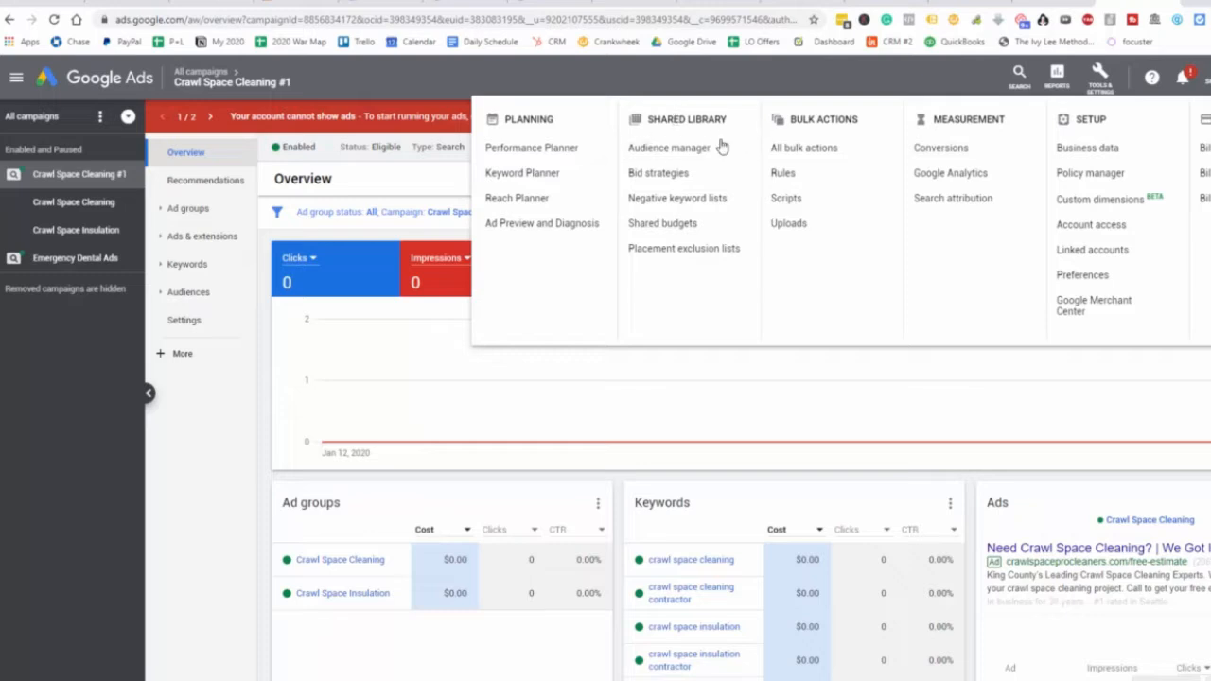
# Step: Set up Google Analytics as an audience source, collecting standard data from the All Web Site Data view of Crawl Space Pro Cleaners
pyautogui.click(672, 149)
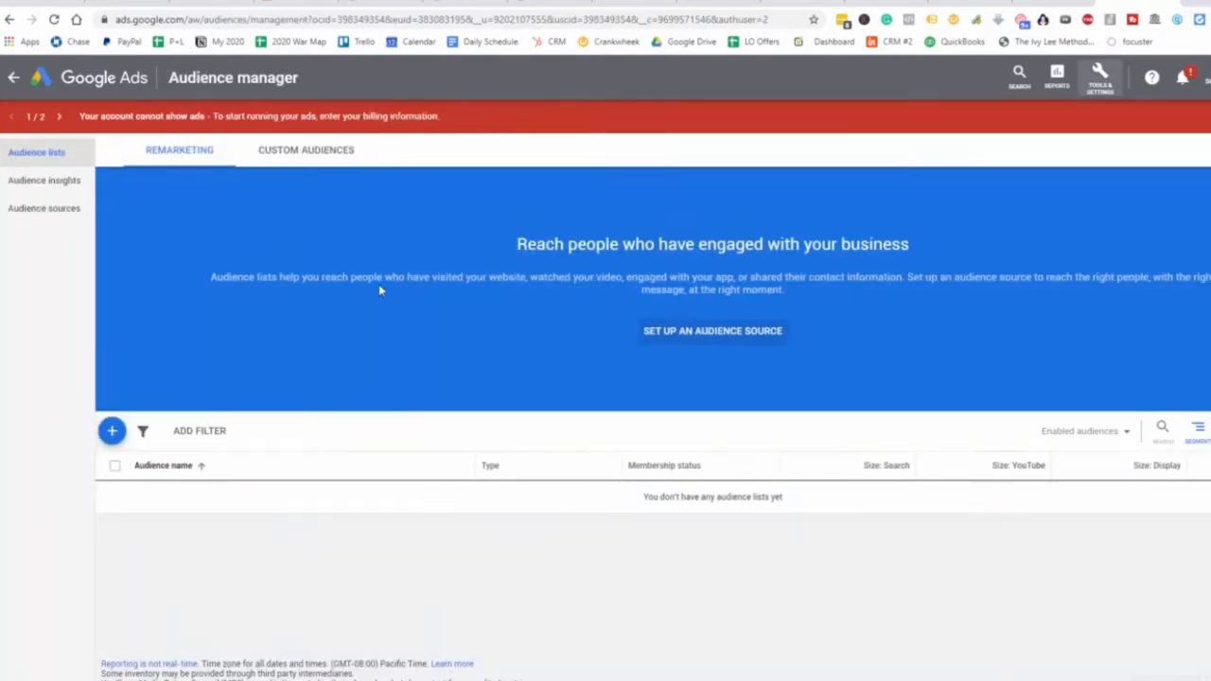
pyautogui.click(48, 212)
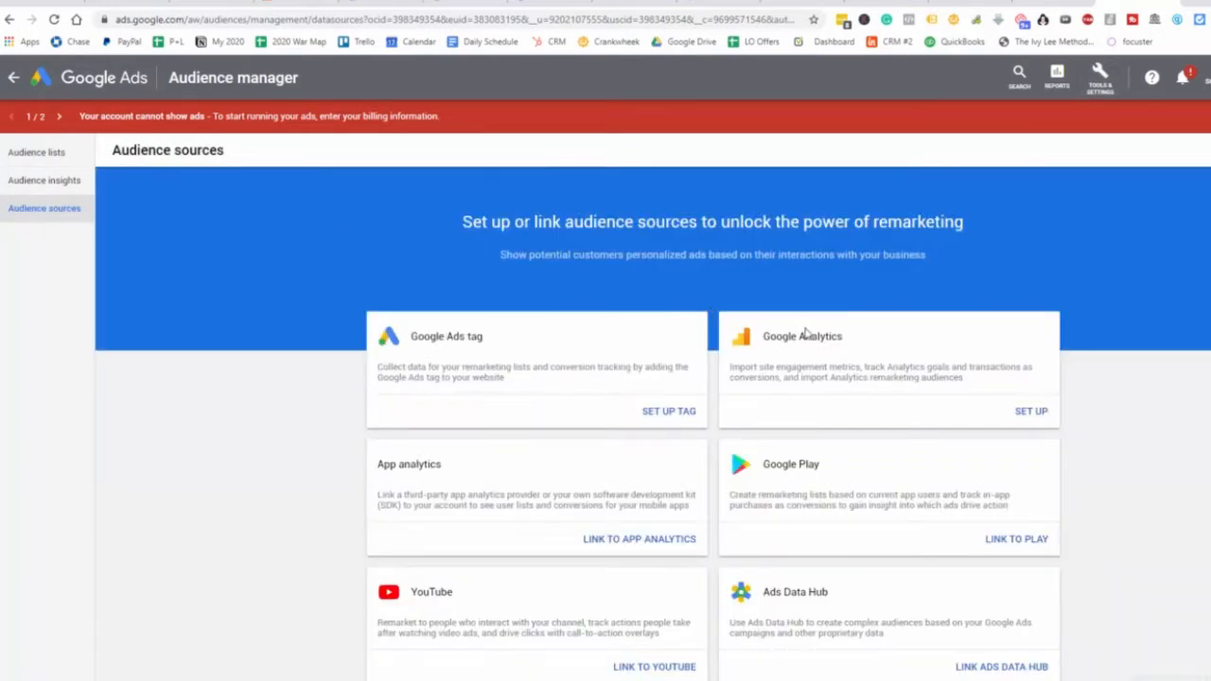
pyautogui.click(1030, 413)
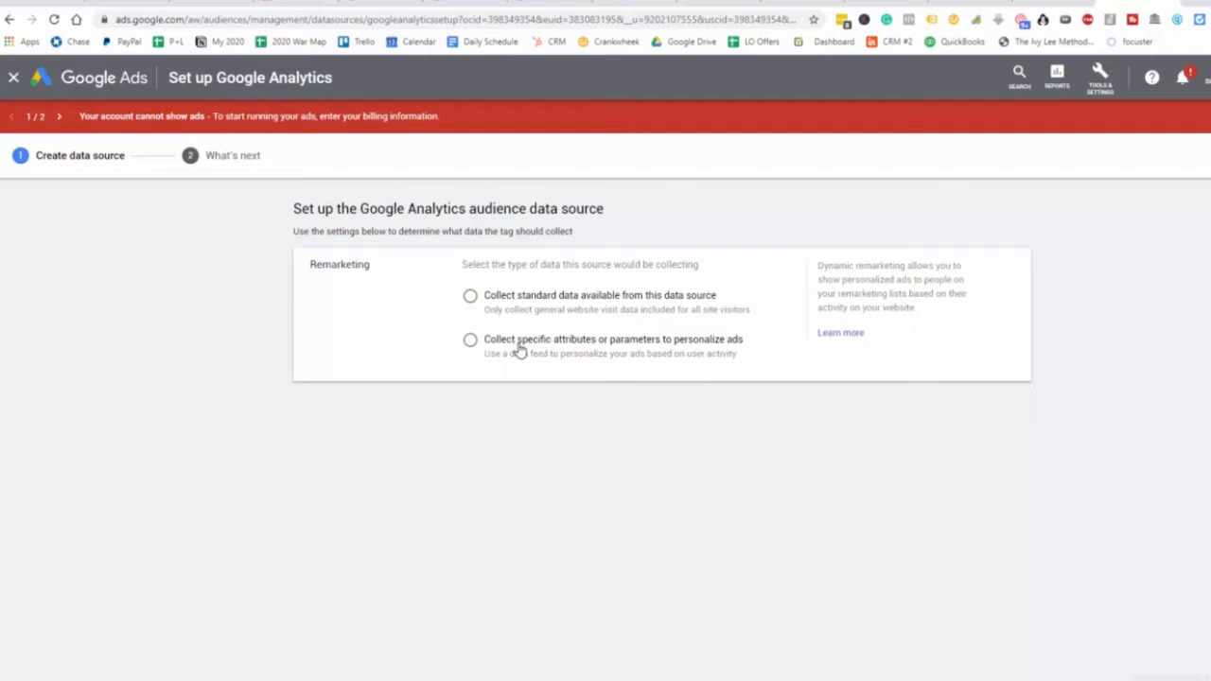
pyautogui.click(472, 303)
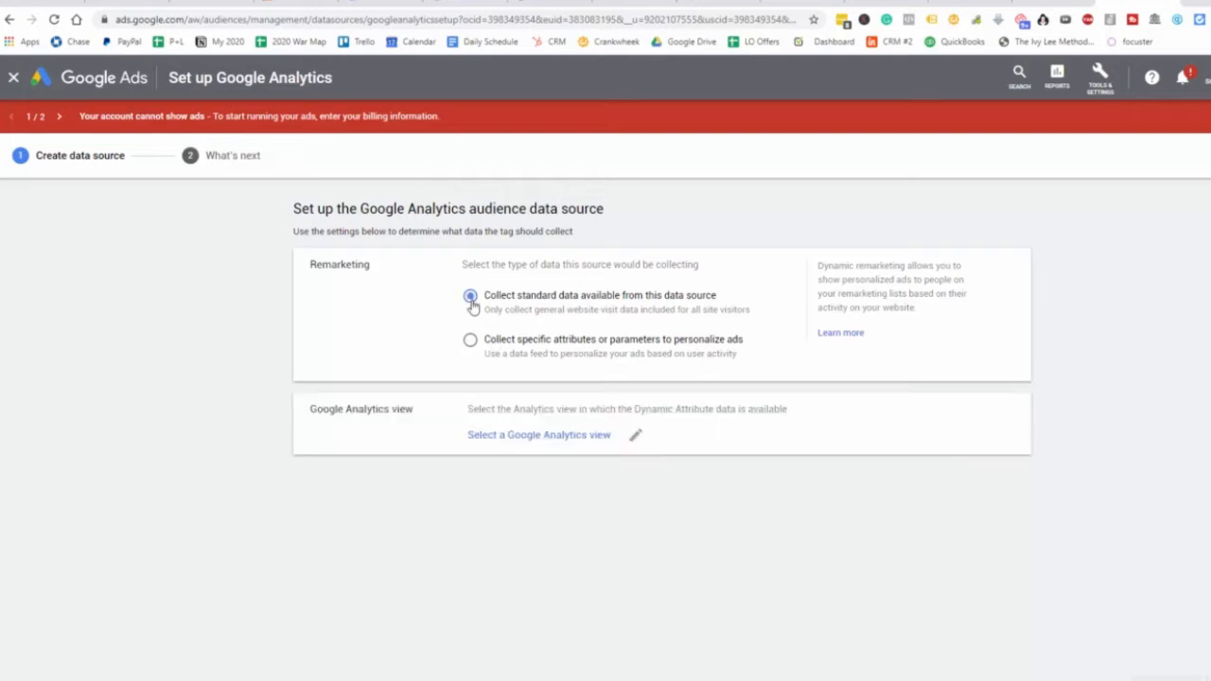
pyautogui.click(527, 437)
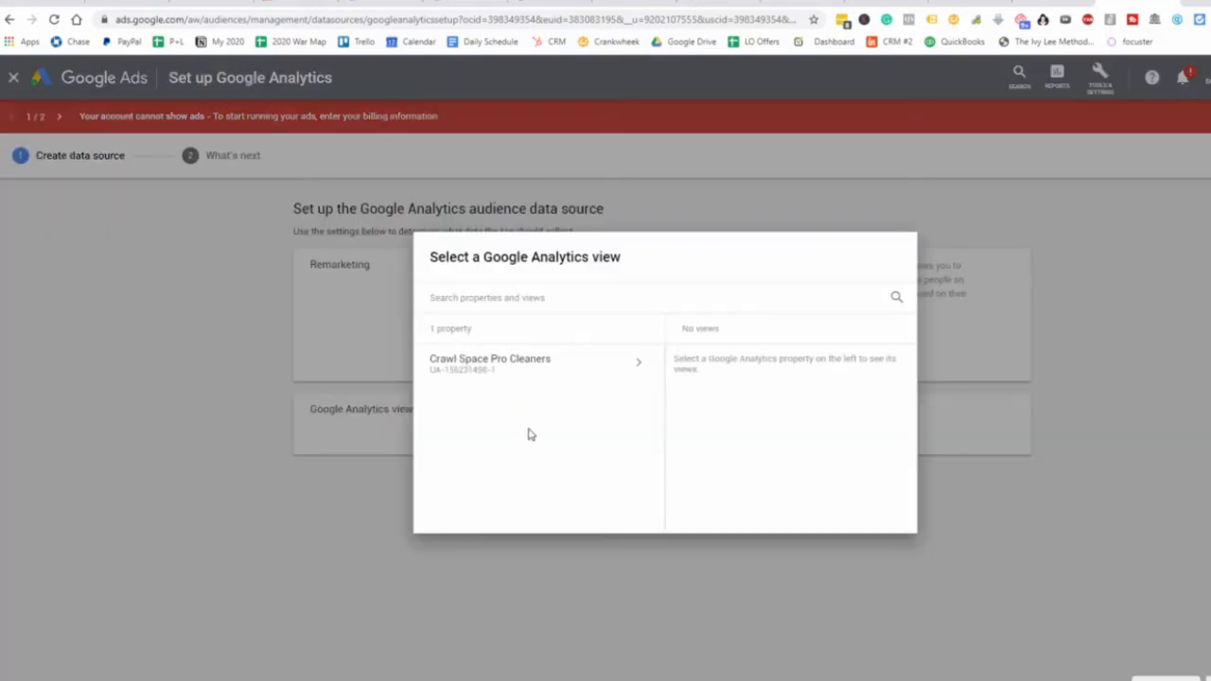
pyautogui.click(487, 373)
pyautogui.click(717, 368)
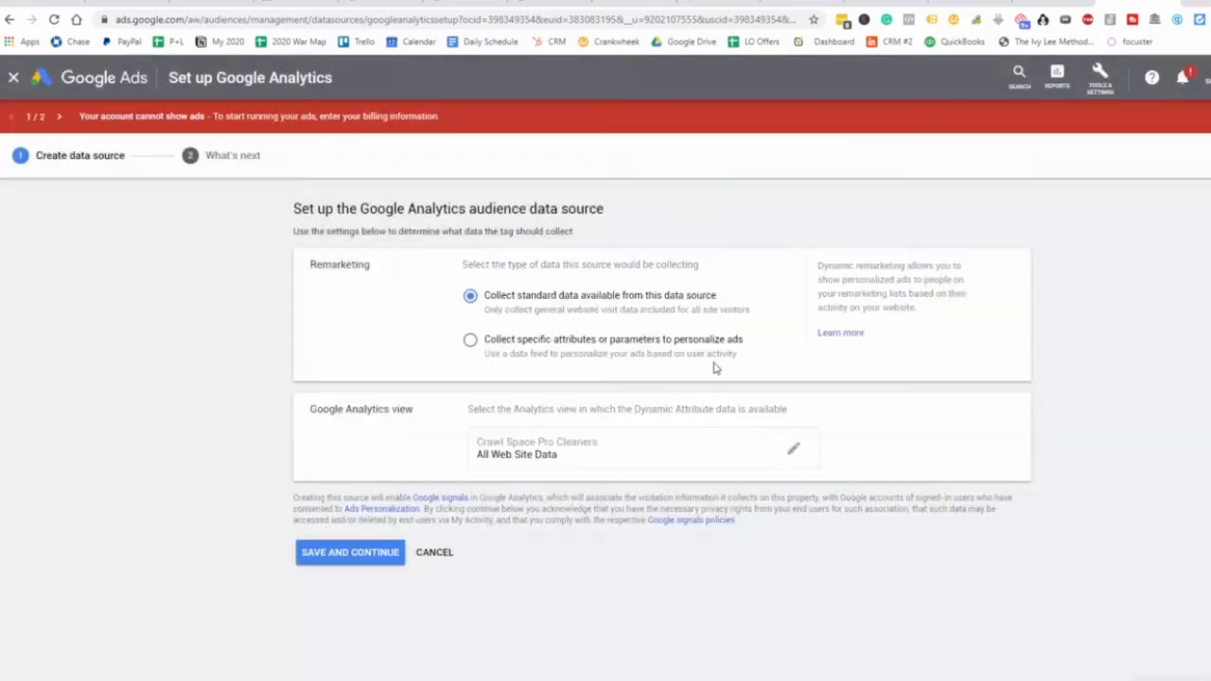
pyautogui.click(369, 552)
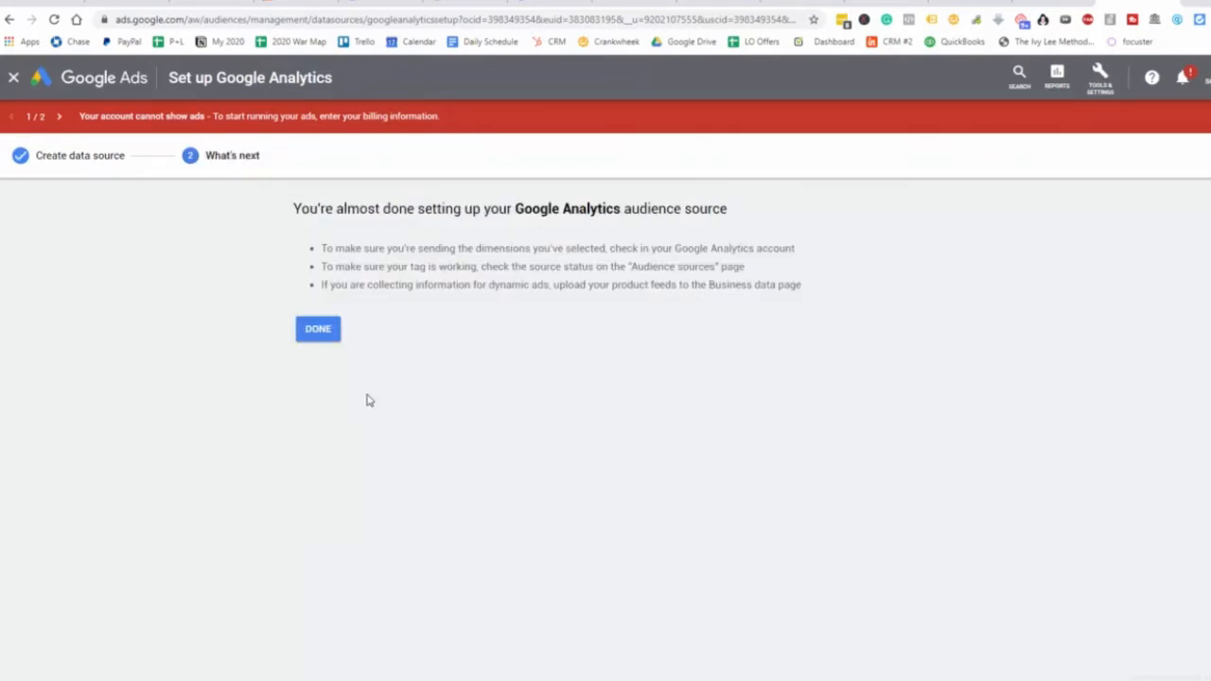
pyautogui.click(327, 336)
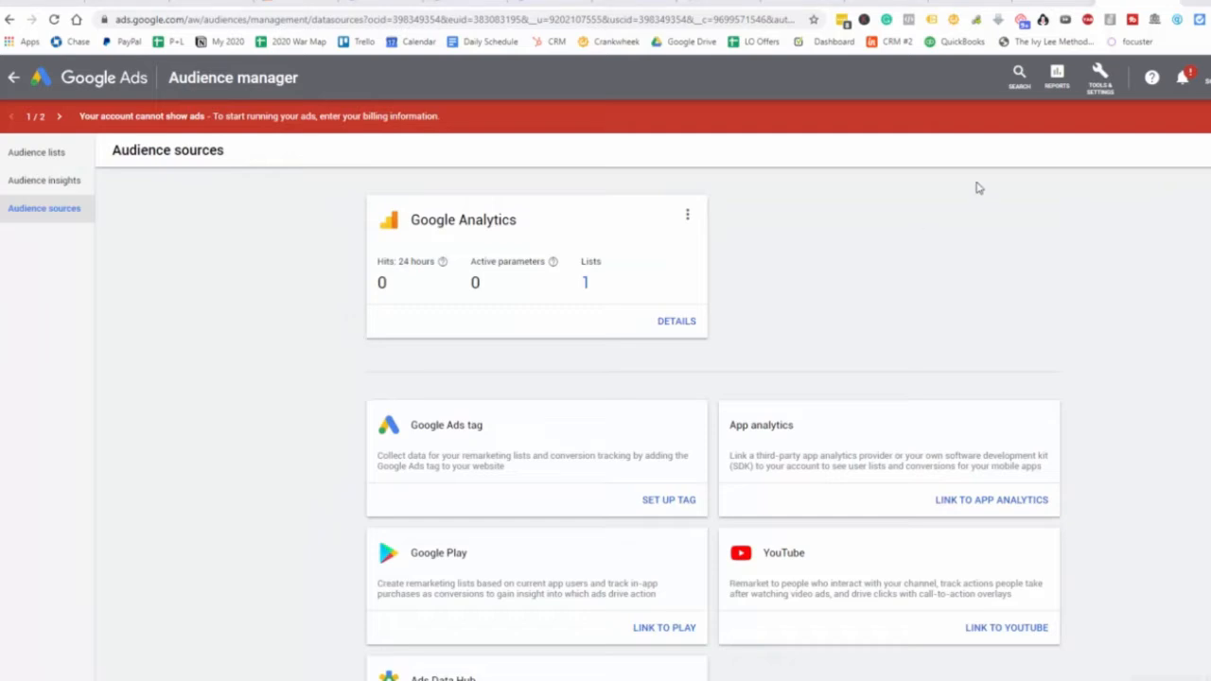
# Step: Check the Google Analytics link details among the linked accounts
pyautogui.click(1100, 77)
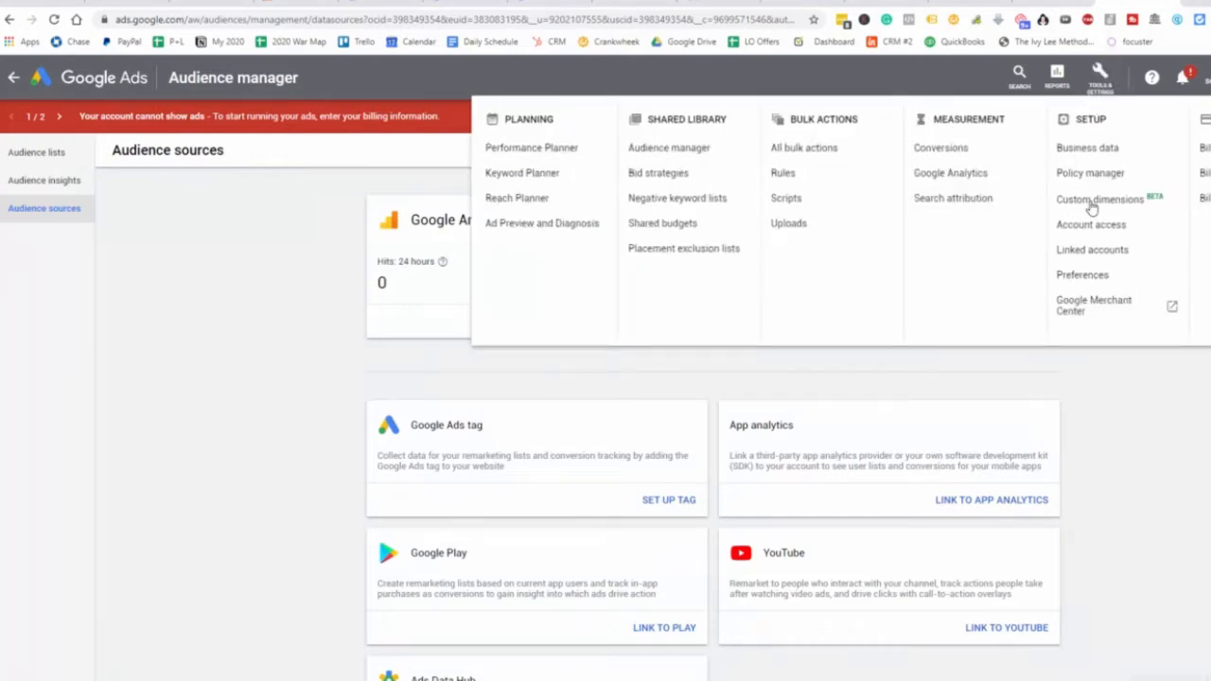
pyautogui.click(1103, 254)
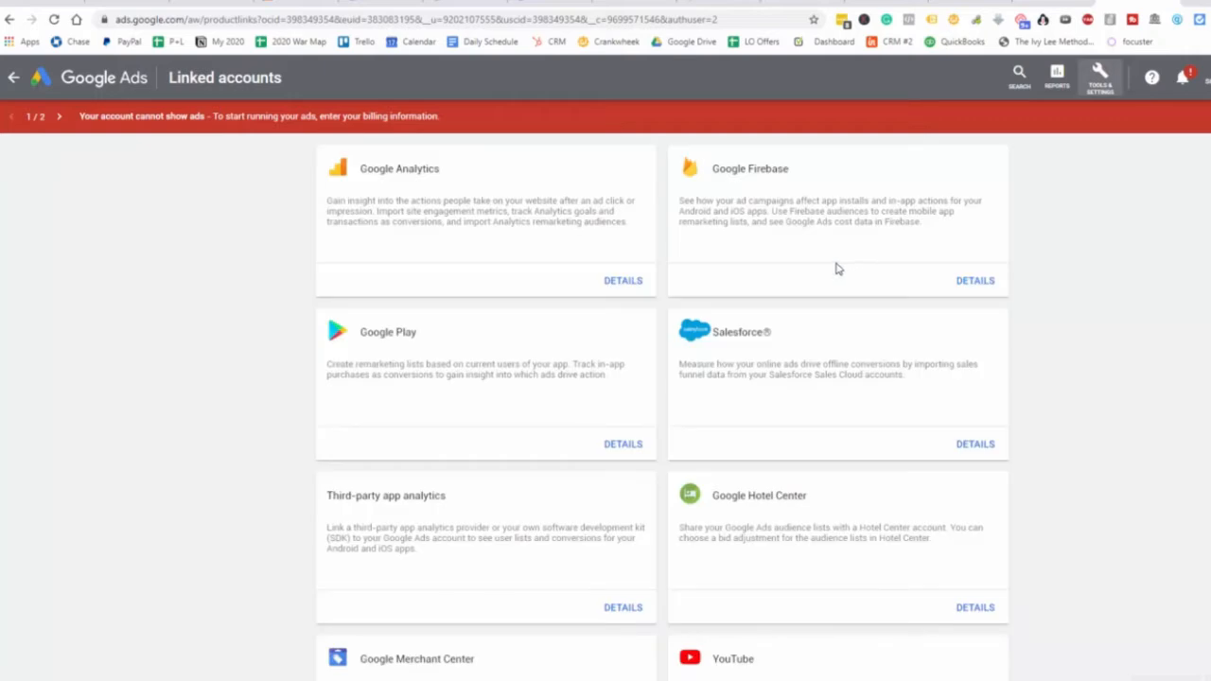
pyautogui.scroll(-2, 700, 293)
pyautogui.scroll(2, 708, 289)
pyautogui.click(621, 282)
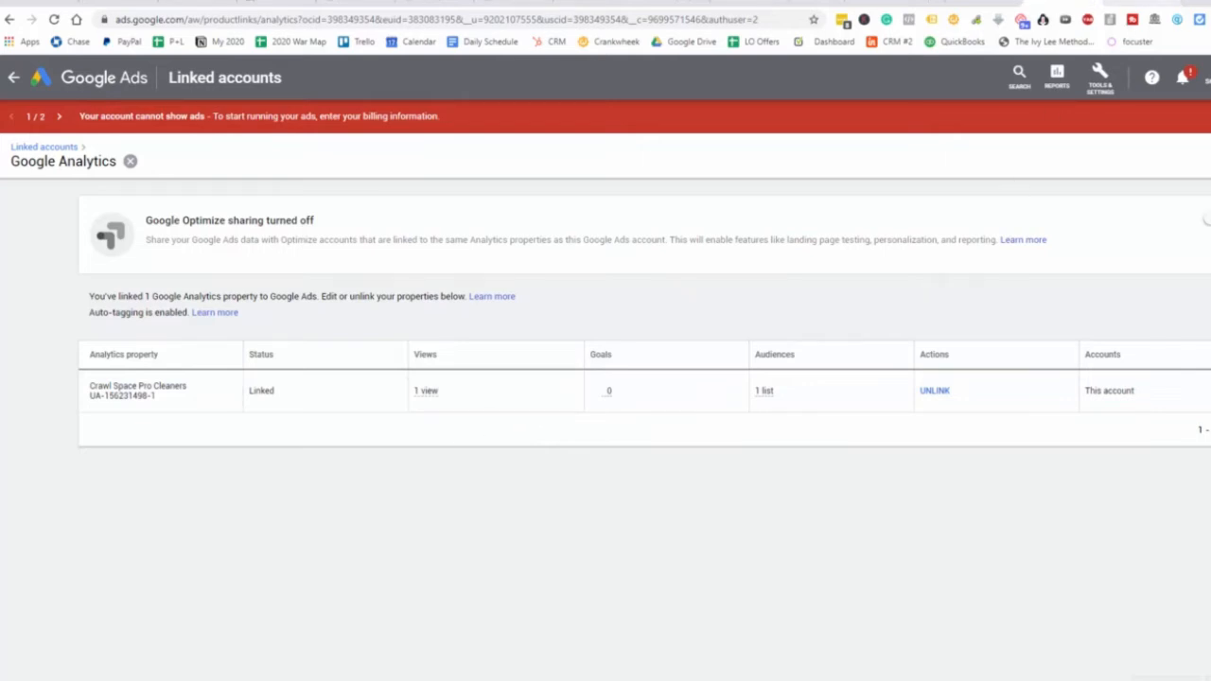
# Step: Switch to Google Analytics and save the property's Data Collection settings with Google signals turned on
pyautogui.click(1131, 4)
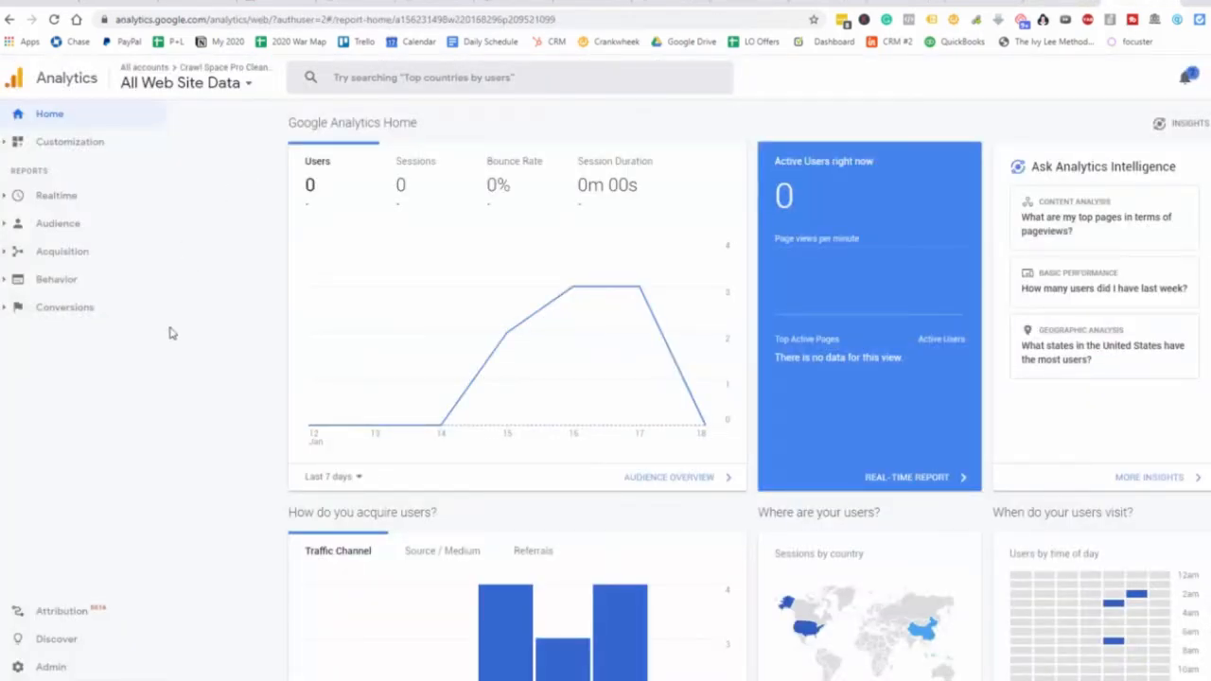
pyautogui.click(47, 667)
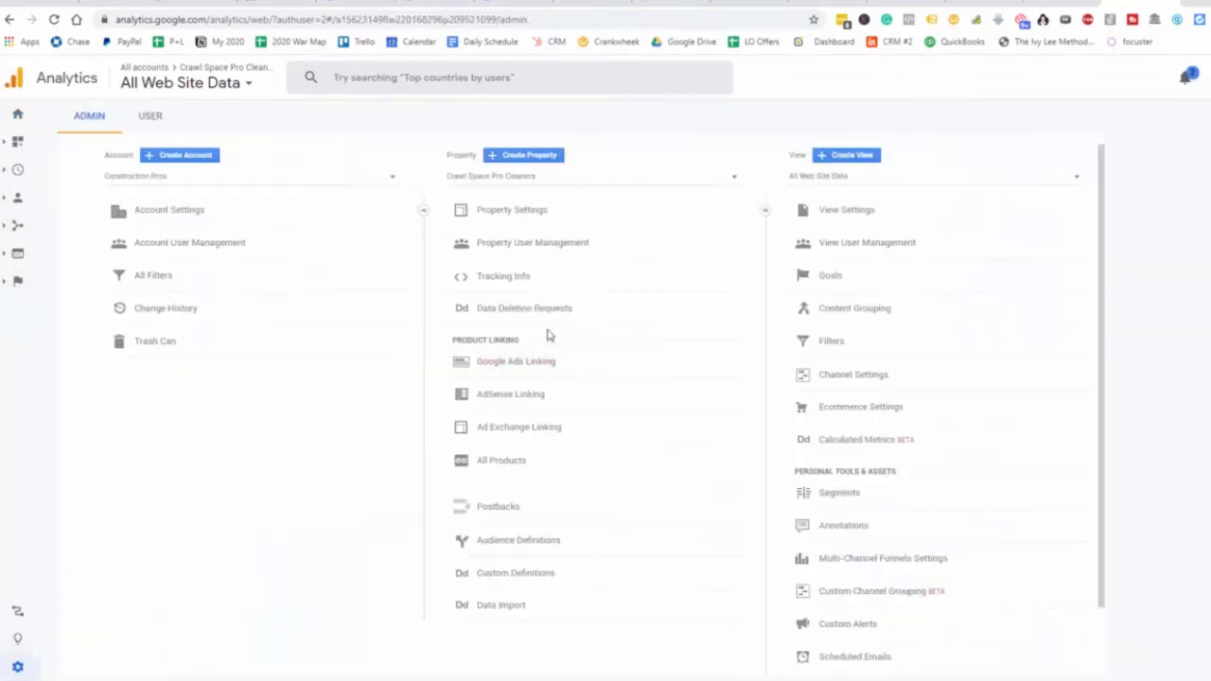
pyautogui.click(502, 275)
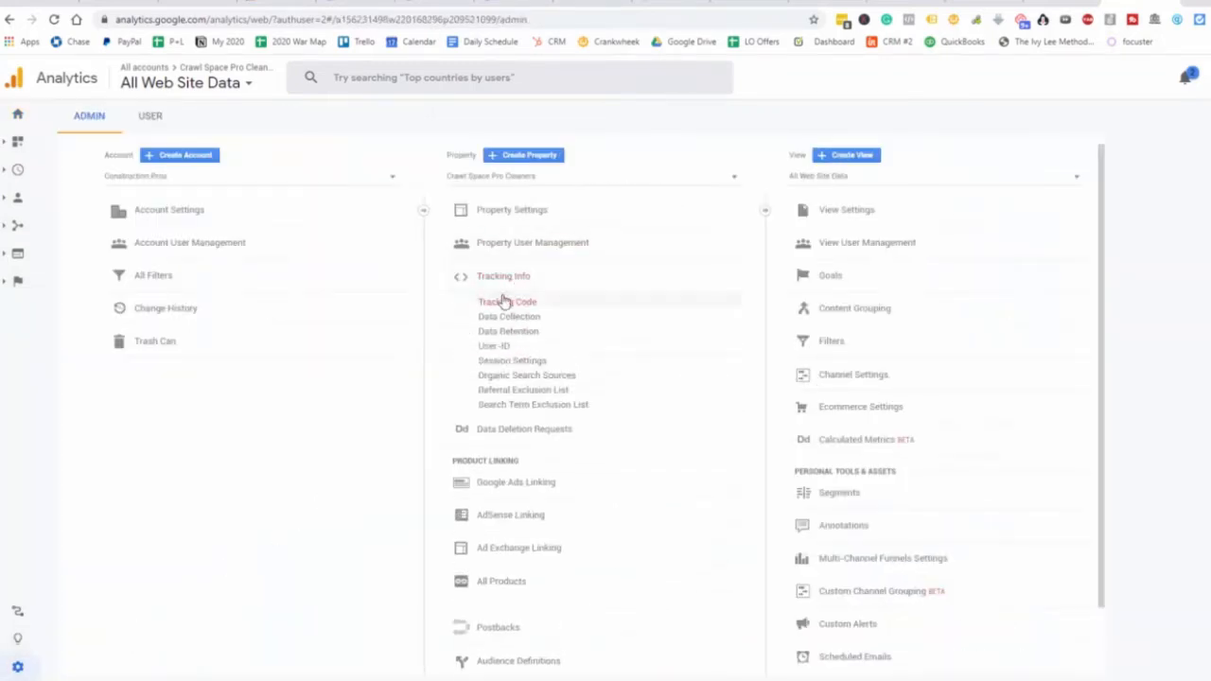
pyautogui.click(517, 321)
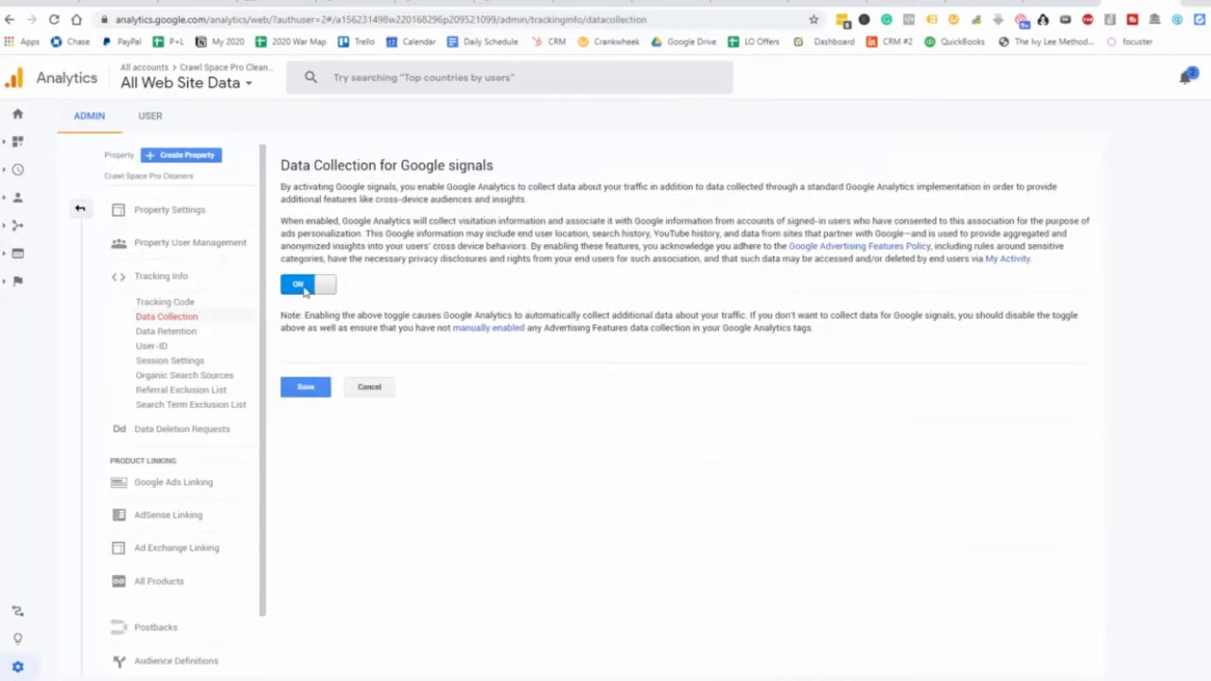
pyautogui.click(301, 388)
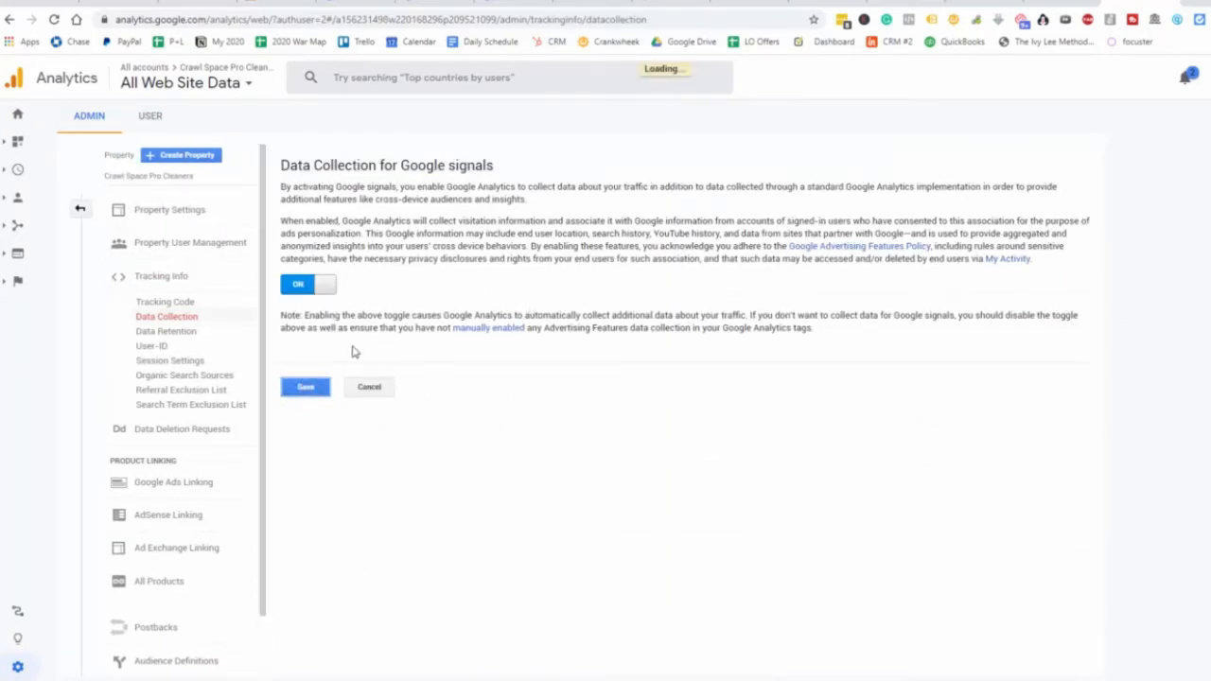
# Step: Open the property's existing Google Ads link group and review its linked account and link configuration
pyautogui.click(82, 211)
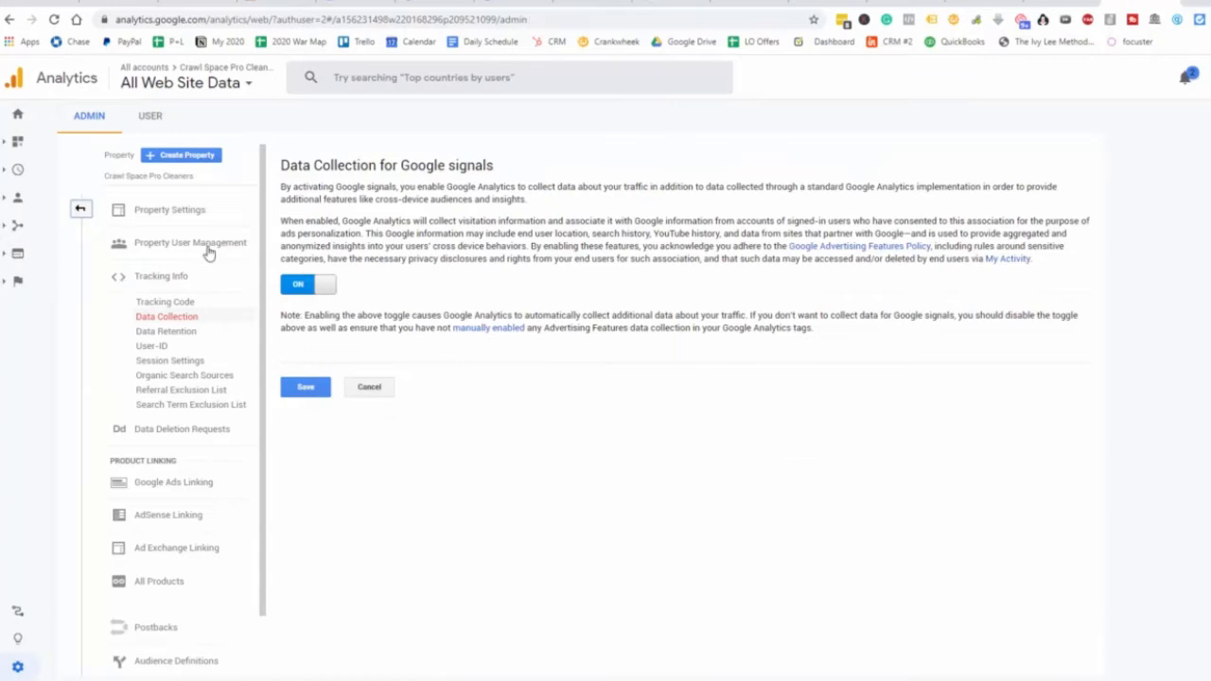
pyautogui.scroll(-1, 562, 499)
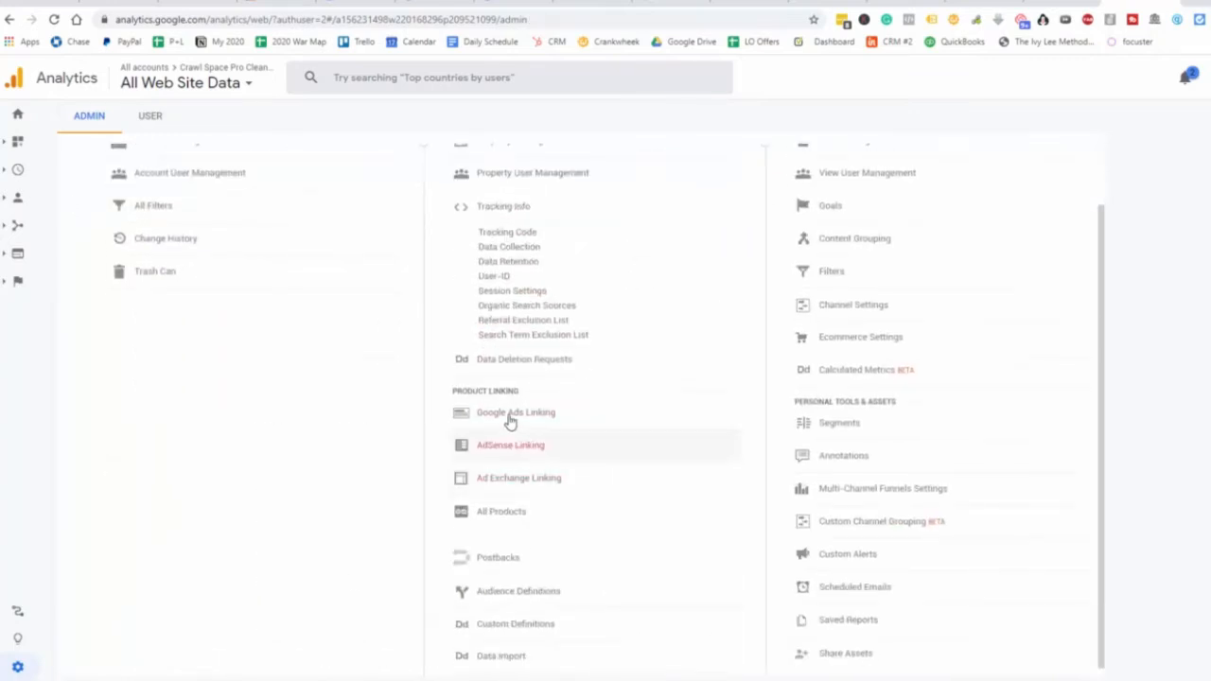
pyautogui.click(509, 416)
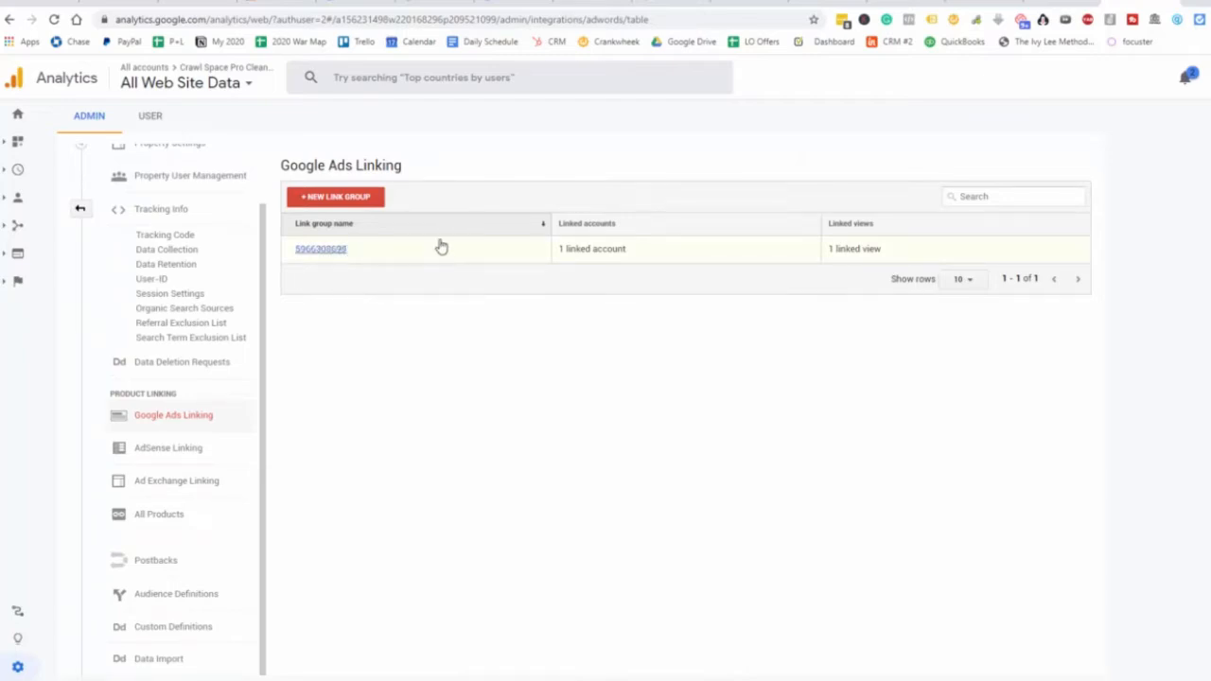
pyautogui.click(339, 253)
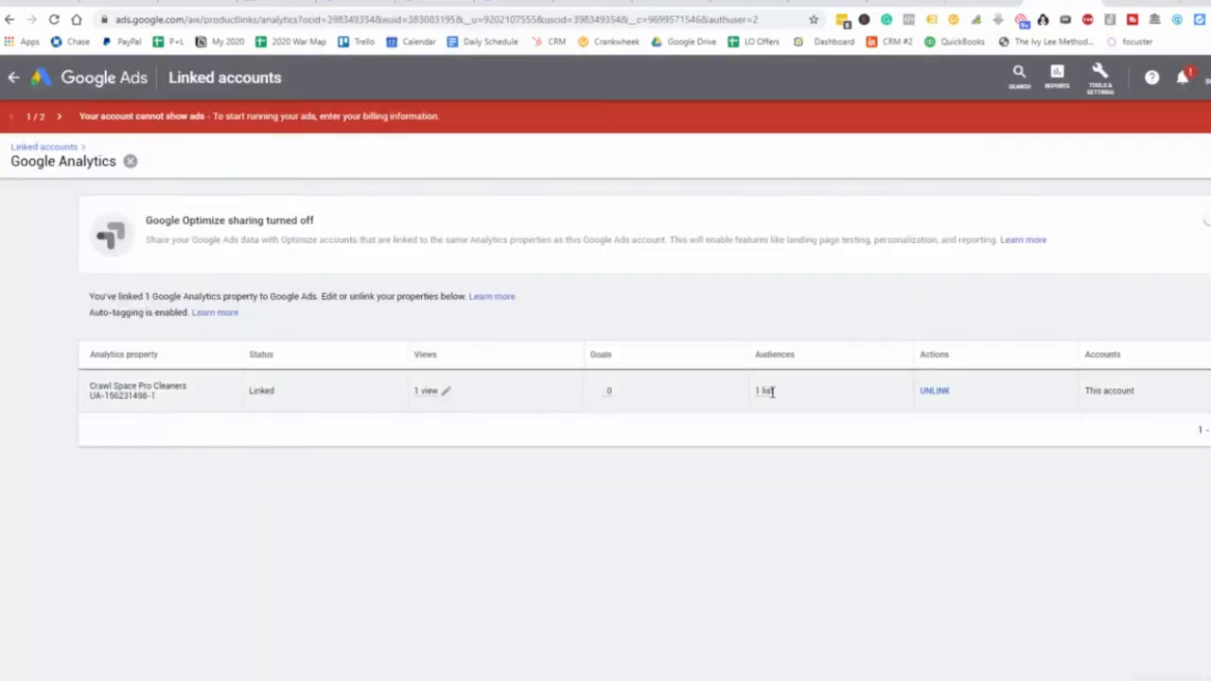
pyautogui.click(1125, 4)
pyautogui.click(346, 252)
pyautogui.scroll(-2, 615, 233)
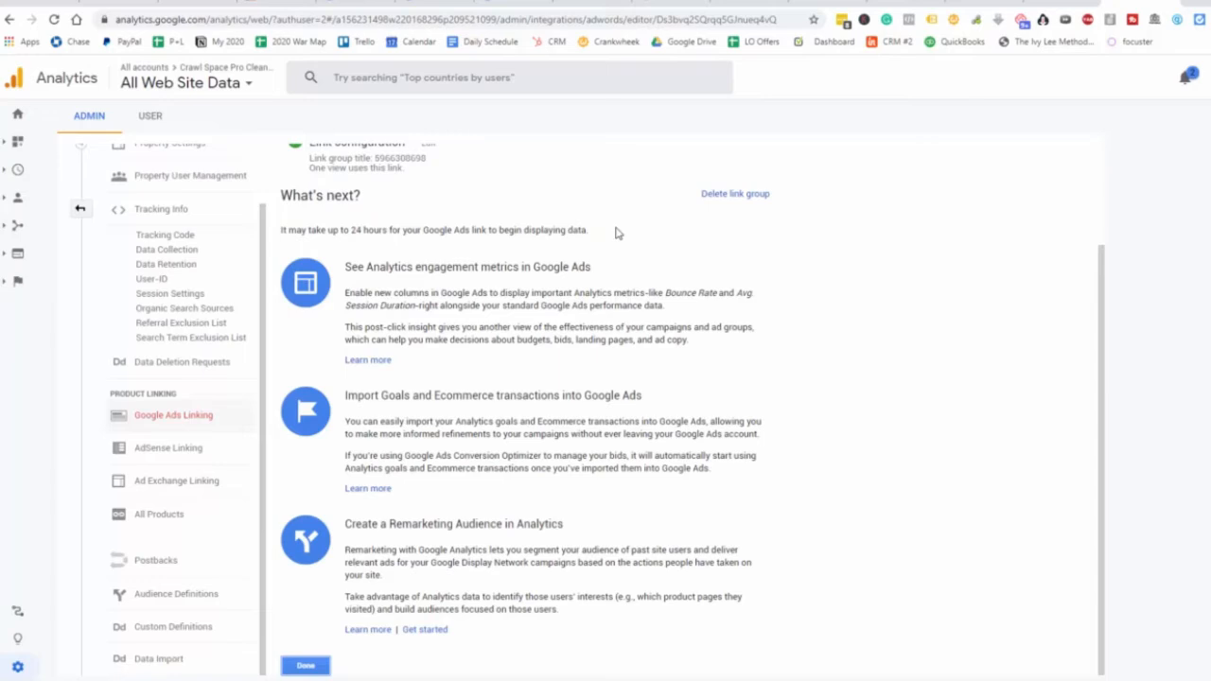
pyautogui.scroll(2, 618, 234)
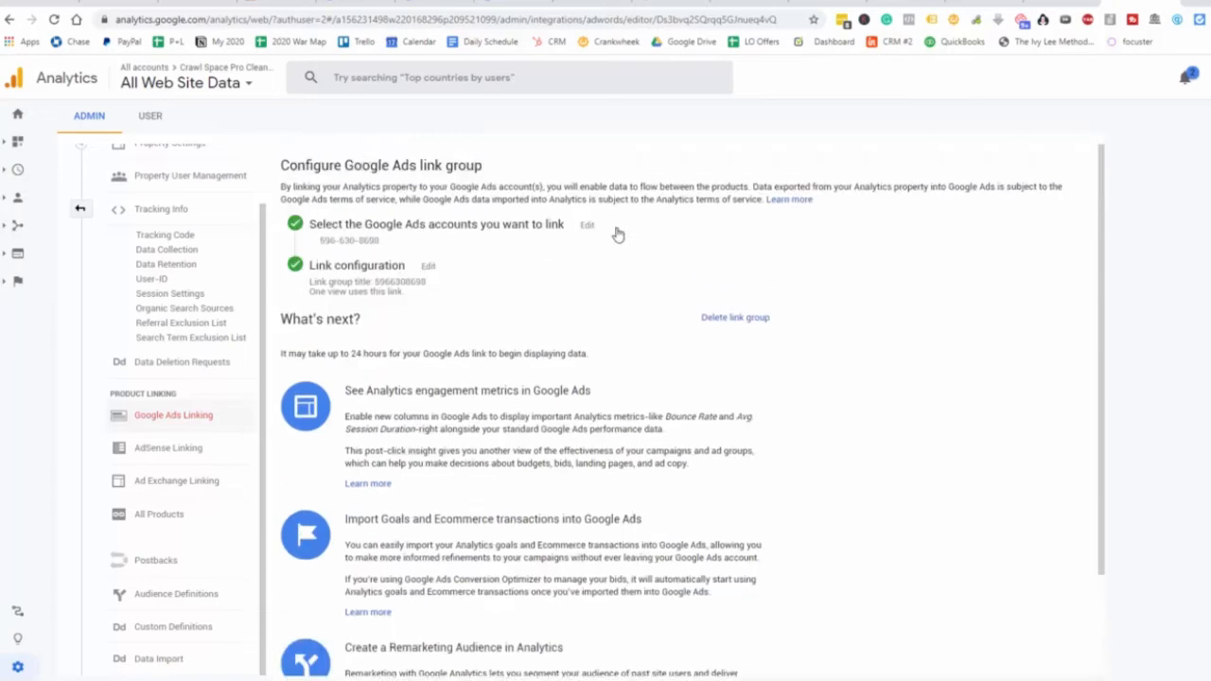
# Step: Change the link group title to "Crawl Space Pros", save the link configuration and return to the Google Ads link list
pyautogui.click(428, 267)
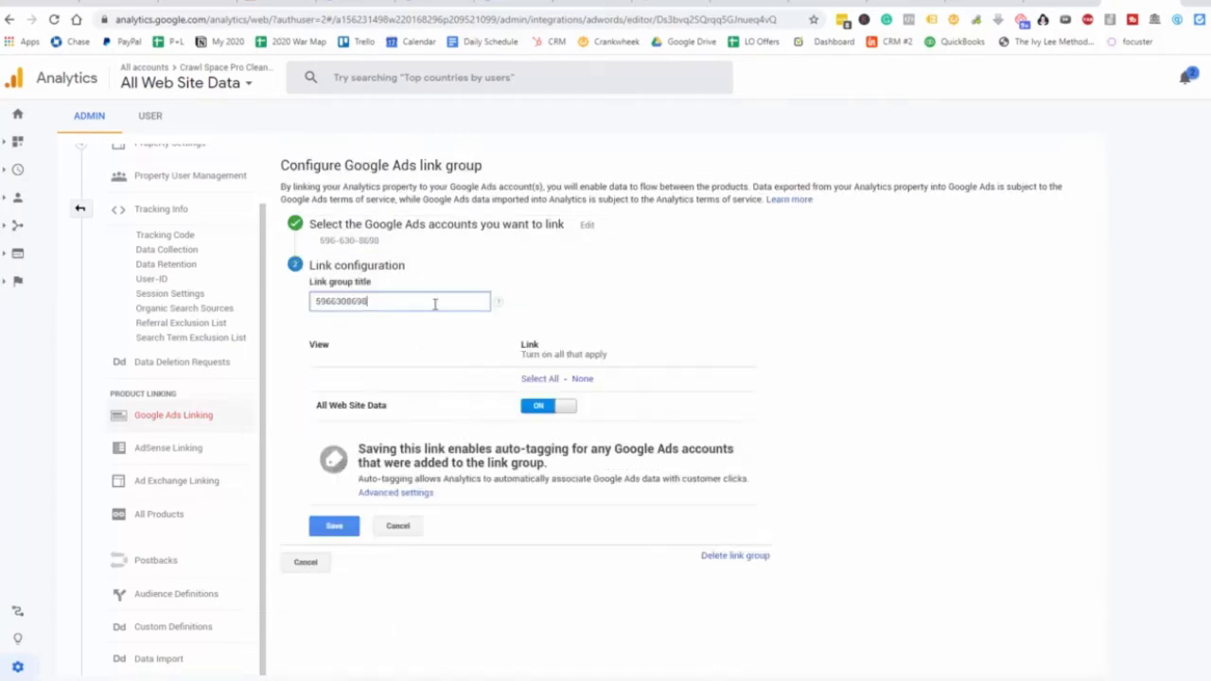
pyautogui.moveTo(434, 304); pyautogui.dragTo(265, 319)
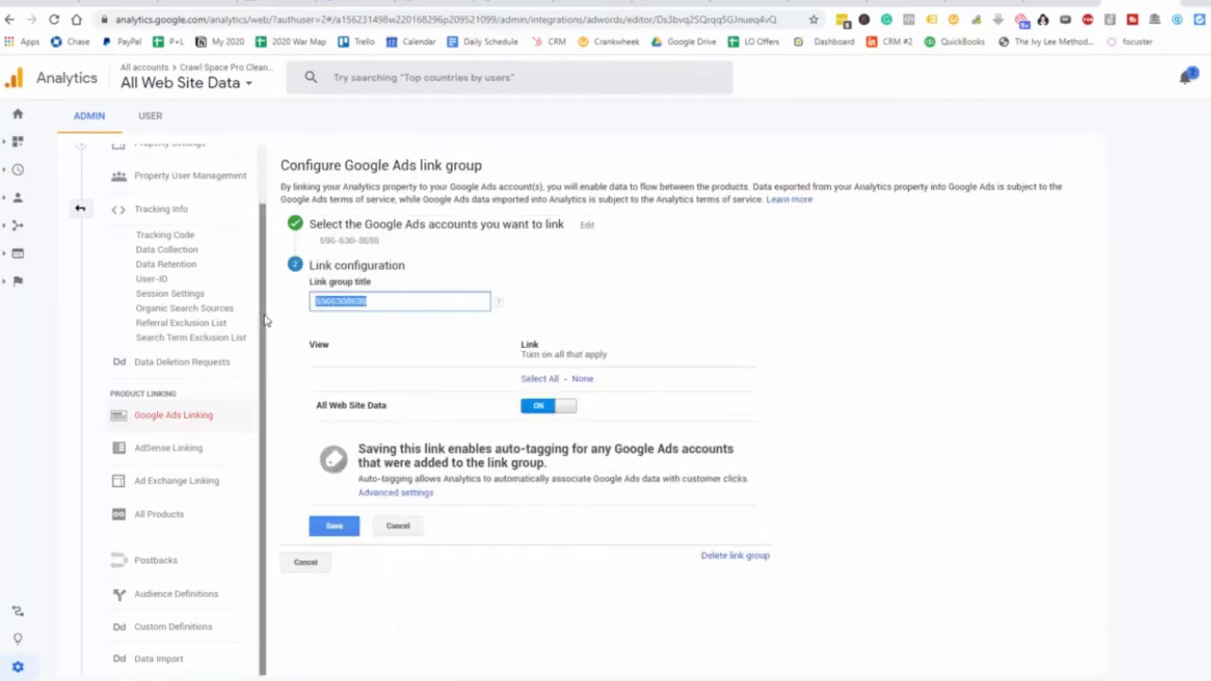
pyautogui.press('BackSpace')
pyautogui.write('C')
pyautogui.press('BackSpace')
pyautogui.write('Cra')
pyautogui.write('wl Space Pros')
pyautogui.click(345, 528)
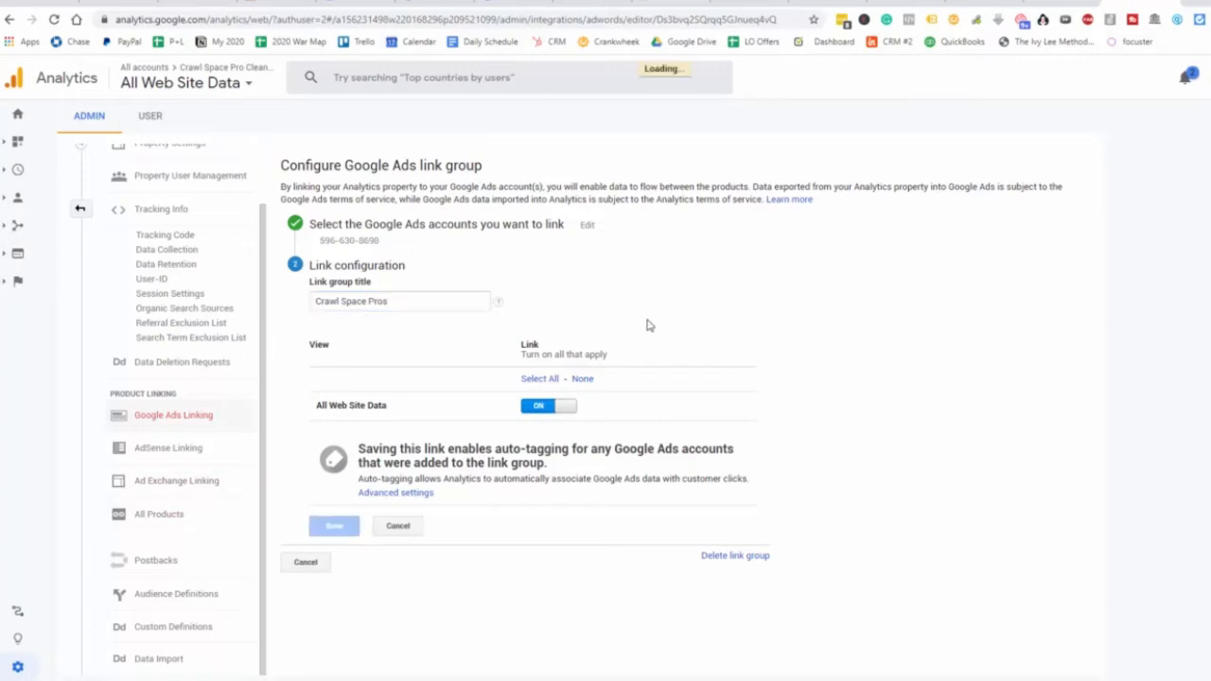
pyautogui.click(172, 426)
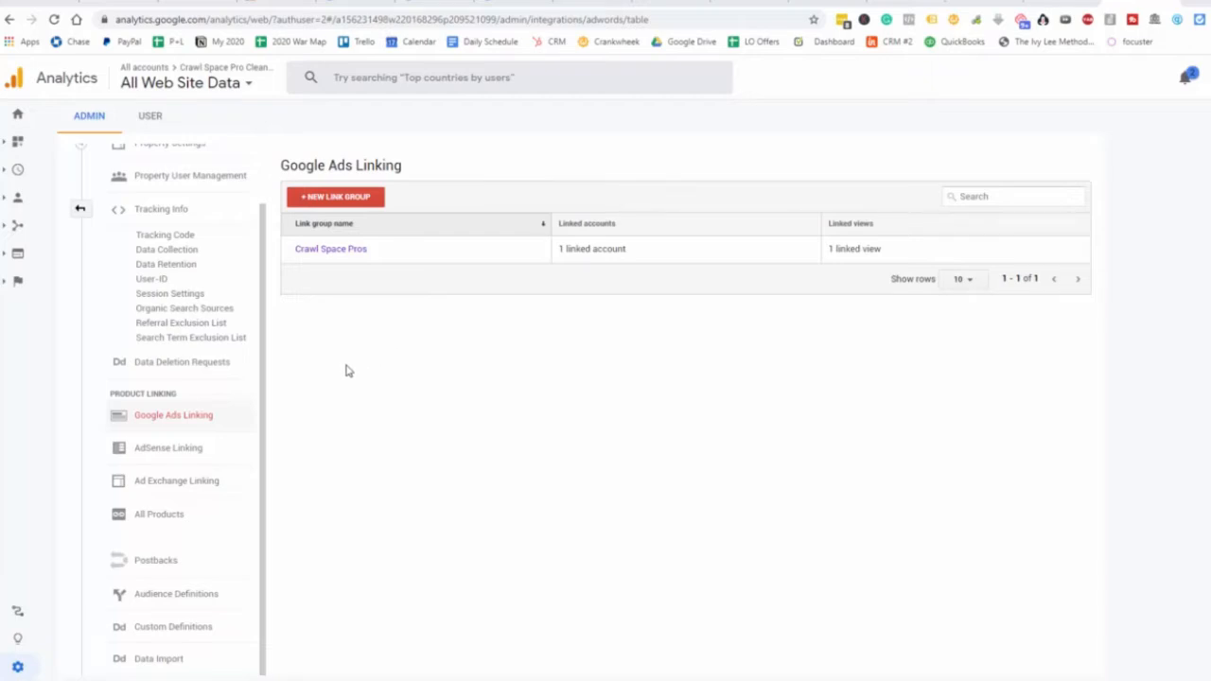
# Step: Create a new audience based on the recommended All Users definition and name it "All Users"
pyautogui.click(197, 594)
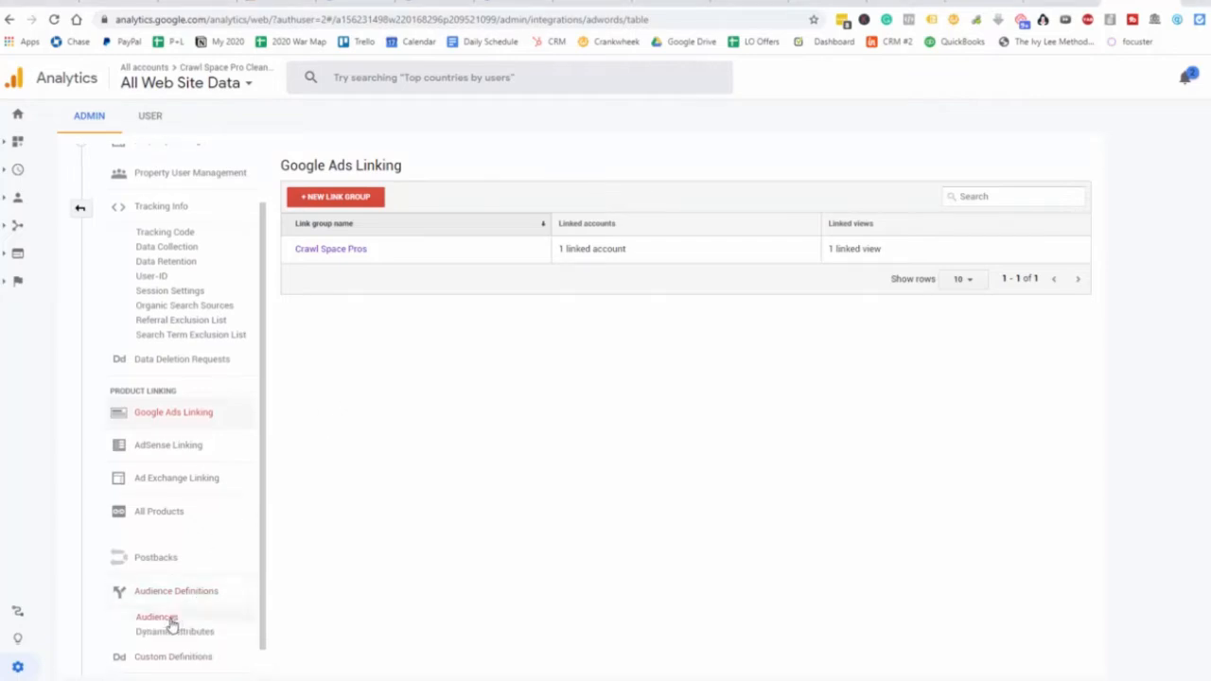
pyautogui.click(204, 616)
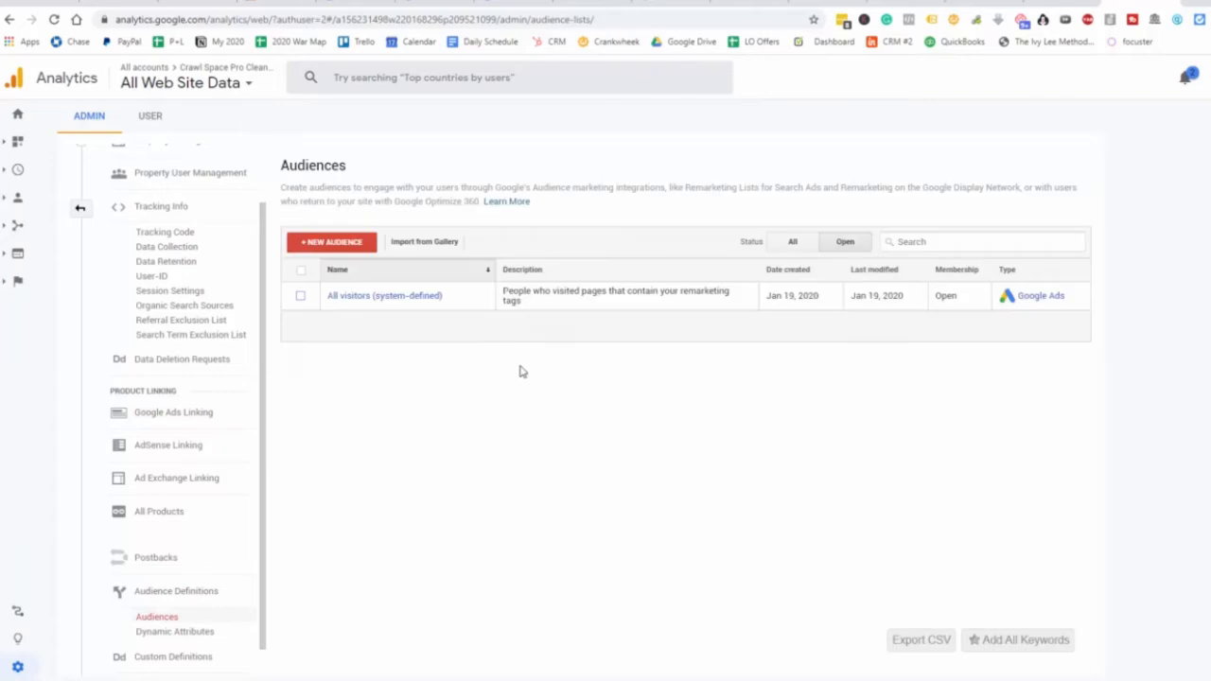
pyautogui.click(342, 242)
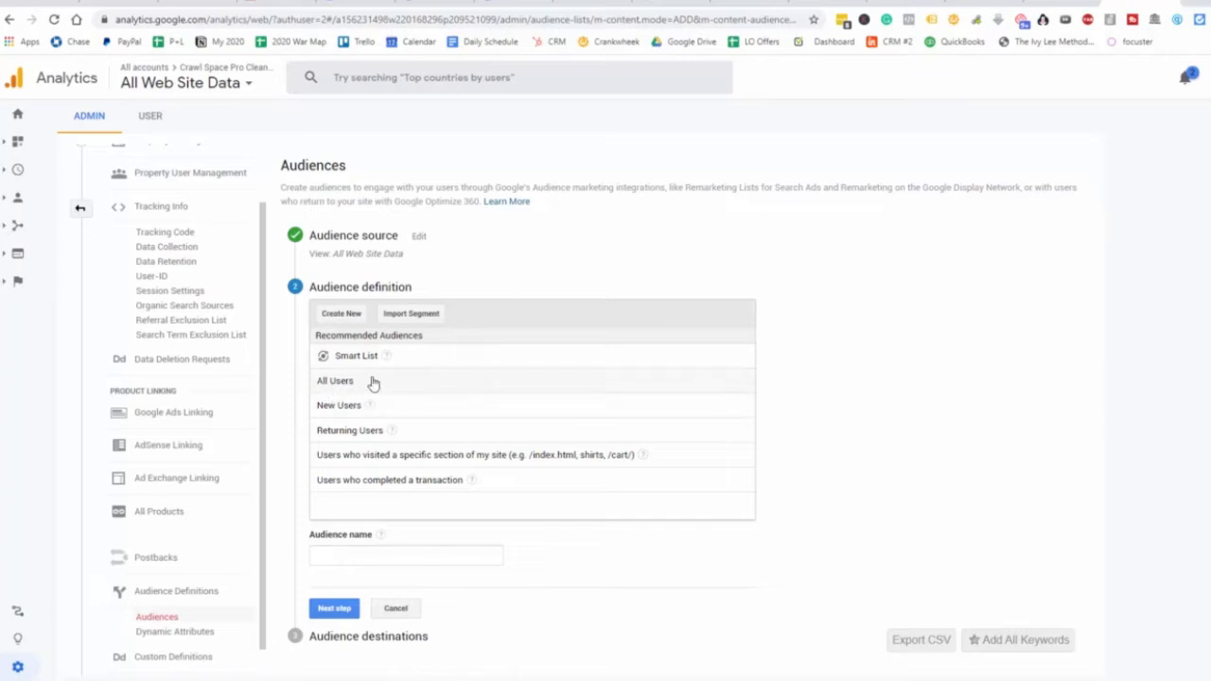
pyautogui.moveTo(370, 407)
pyautogui.click(411, 552)
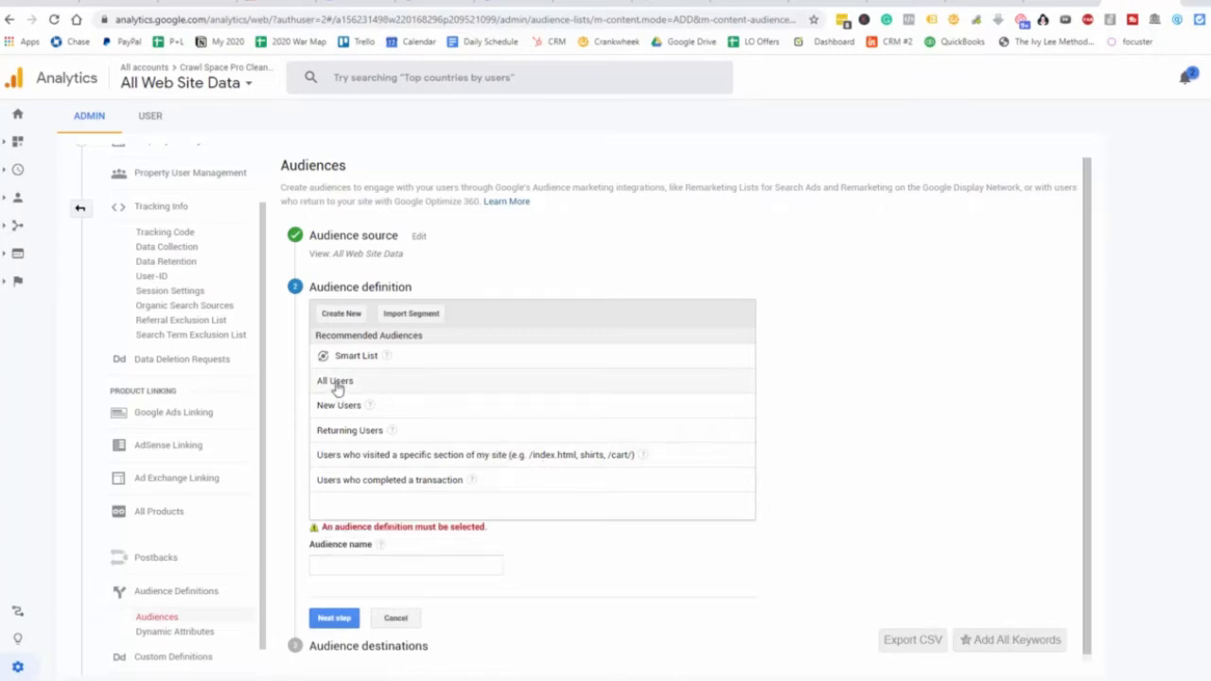
pyautogui.click(337, 383)
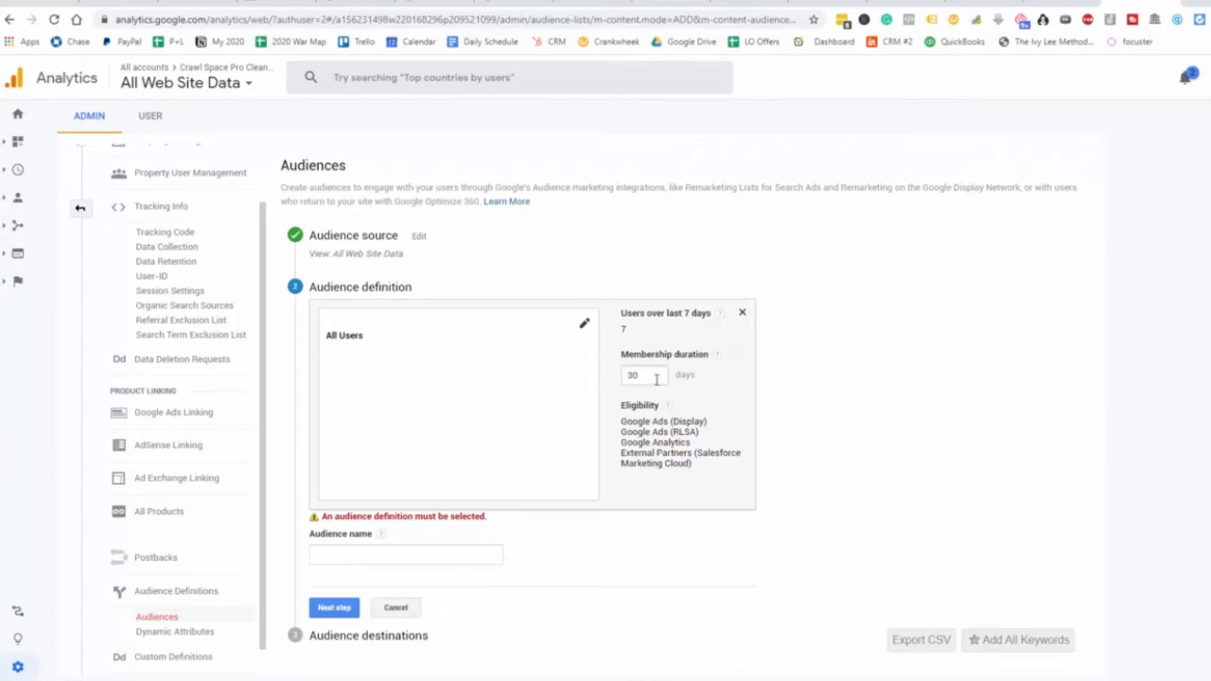
pyautogui.click(352, 556)
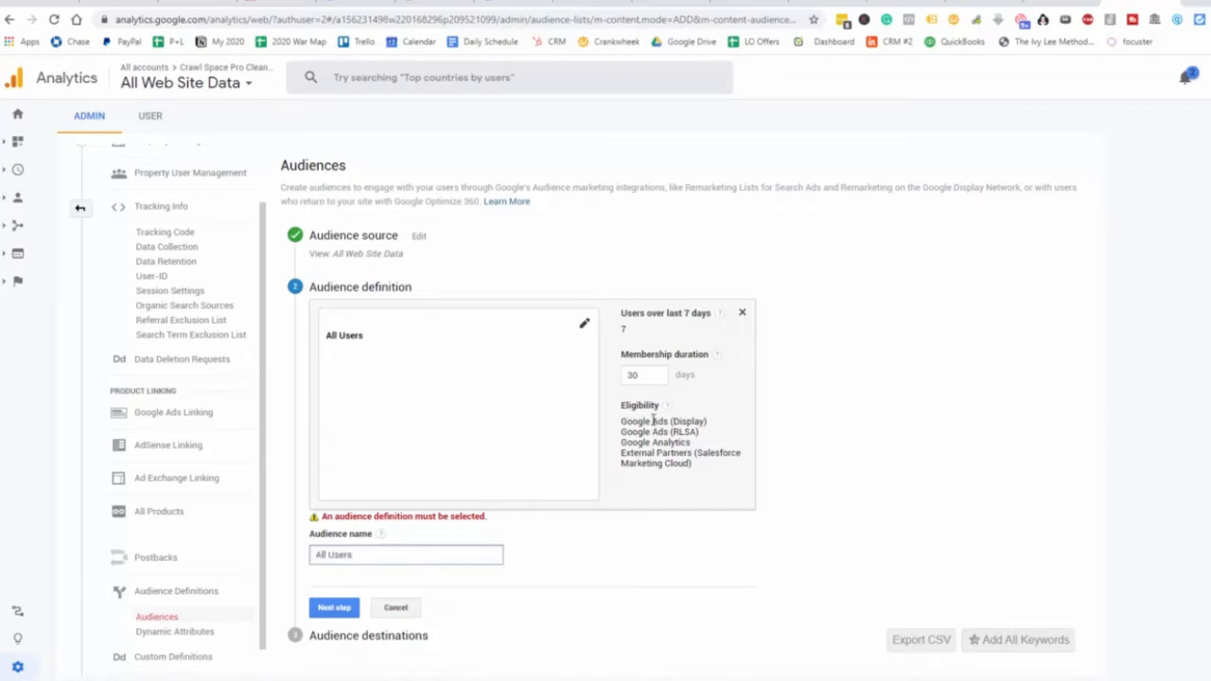
pyautogui.click(357, 607)
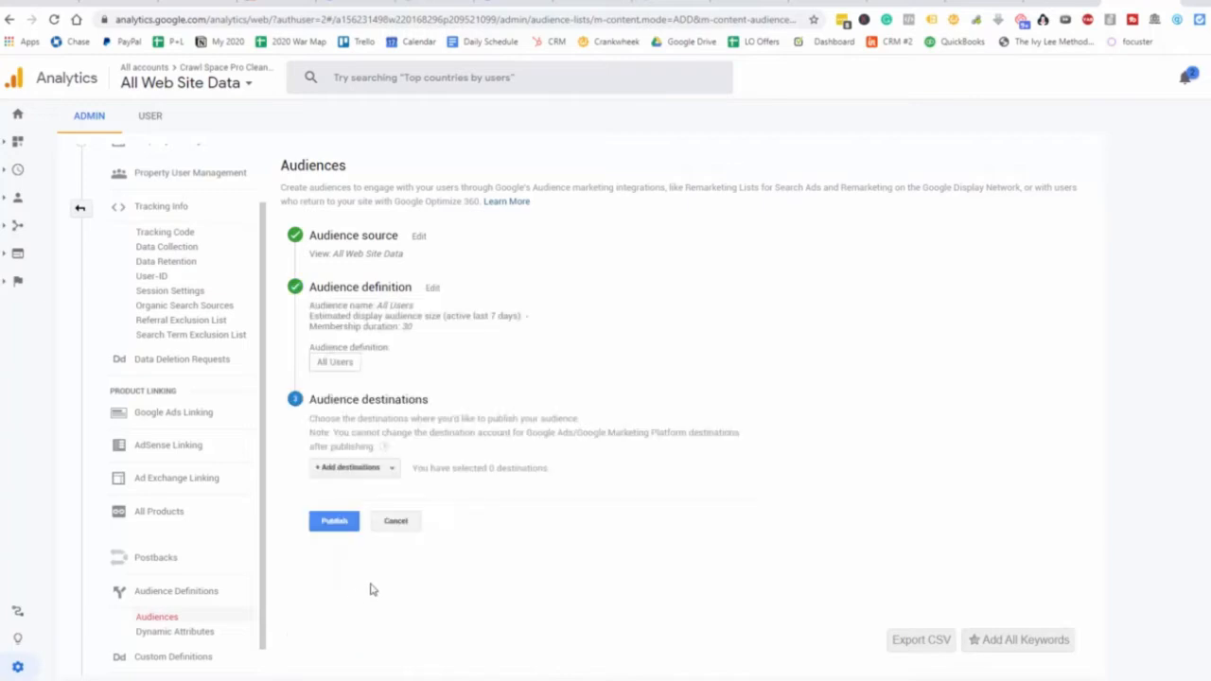
# Step: Publish the All Users audience to the Crawl Space Pros Google Ads account and the Crawl Space Pro Cleaners Analytics property, and return to the audience list
pyautogui.click(389, 470)
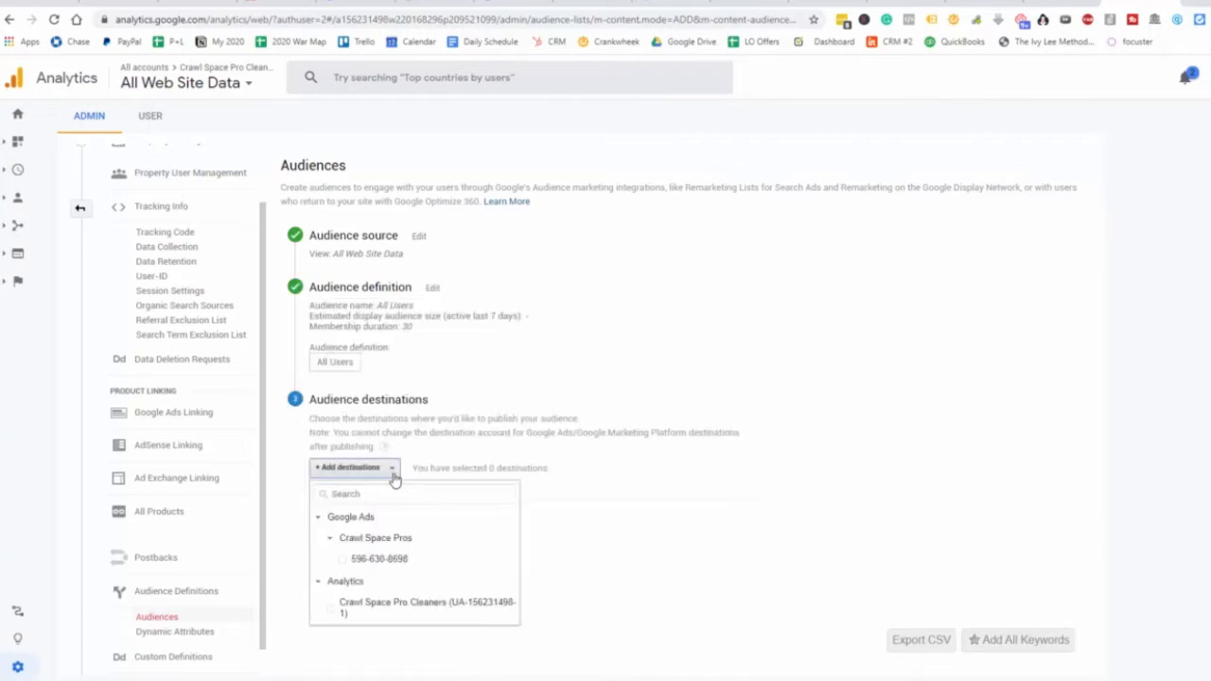
pyautogui.click(344, 560)
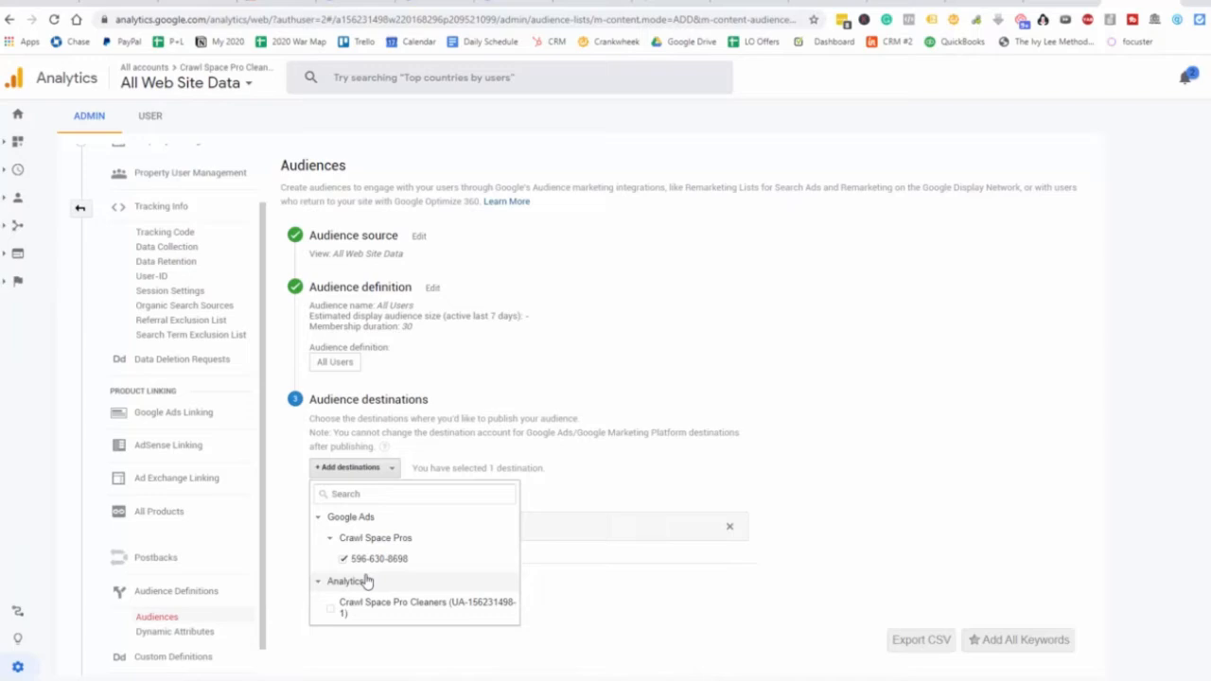
pyautogui.click(335, 616)
pyautogui.click(346, 648)
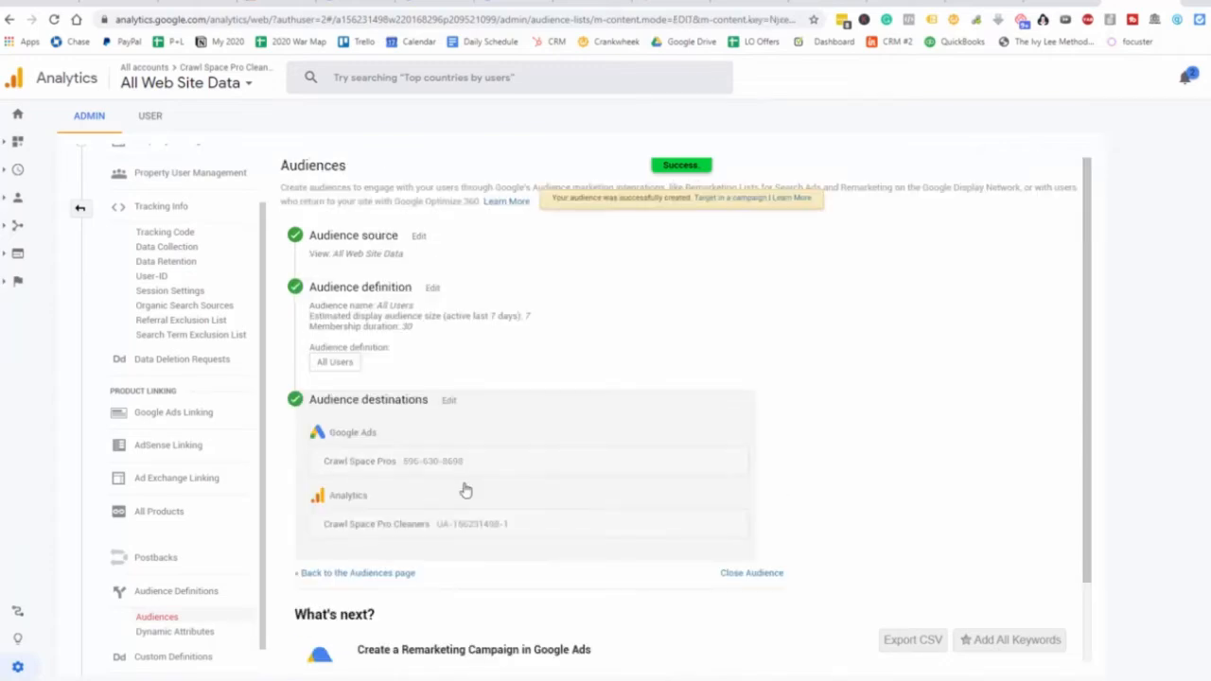
pyautogui.scroll(-1, 476, 486)
pyautogui.click(398, 477)
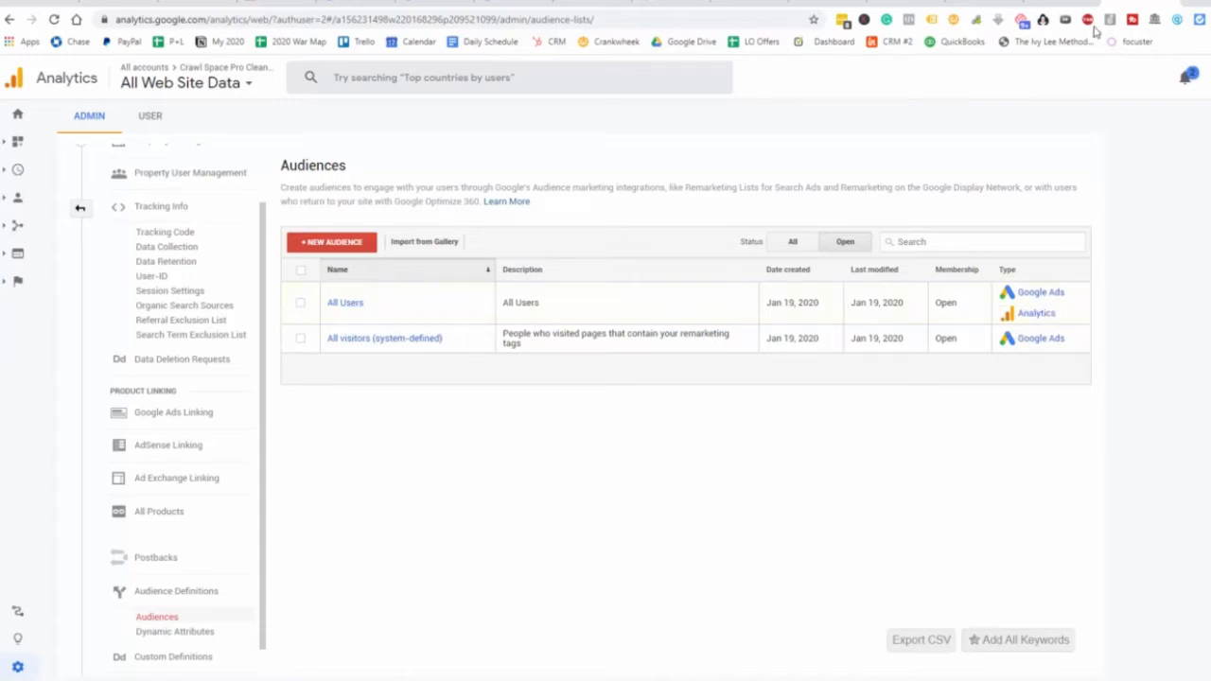
# Step: Switch to Google Ads and open the Audience manager to check the All Users remarketing list
pyautogui.click(1062, 2)
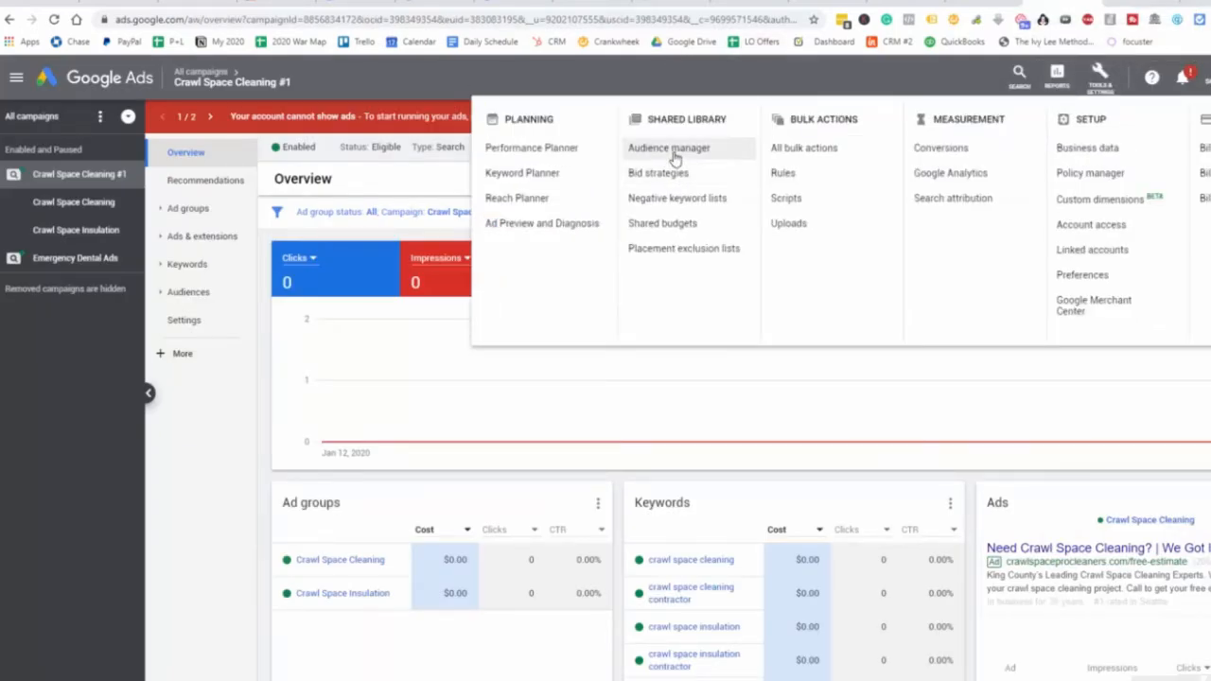
pyautogui.click(674, 151)
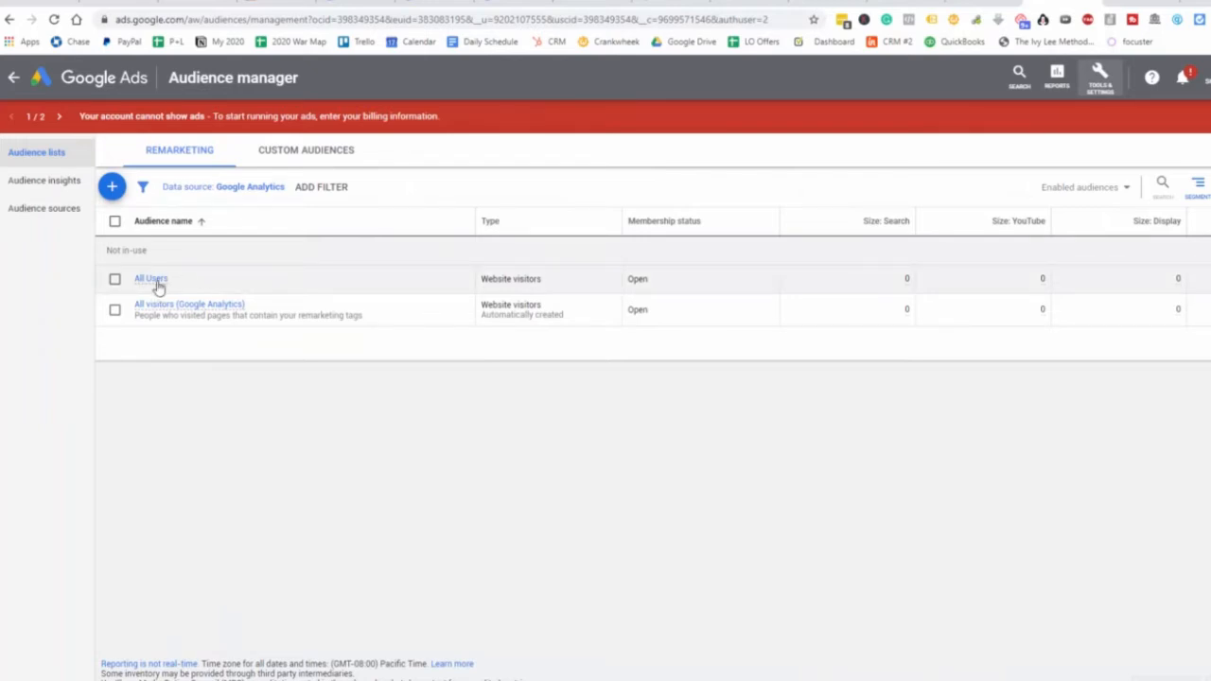
pyautogui.moveTo(144, 279)
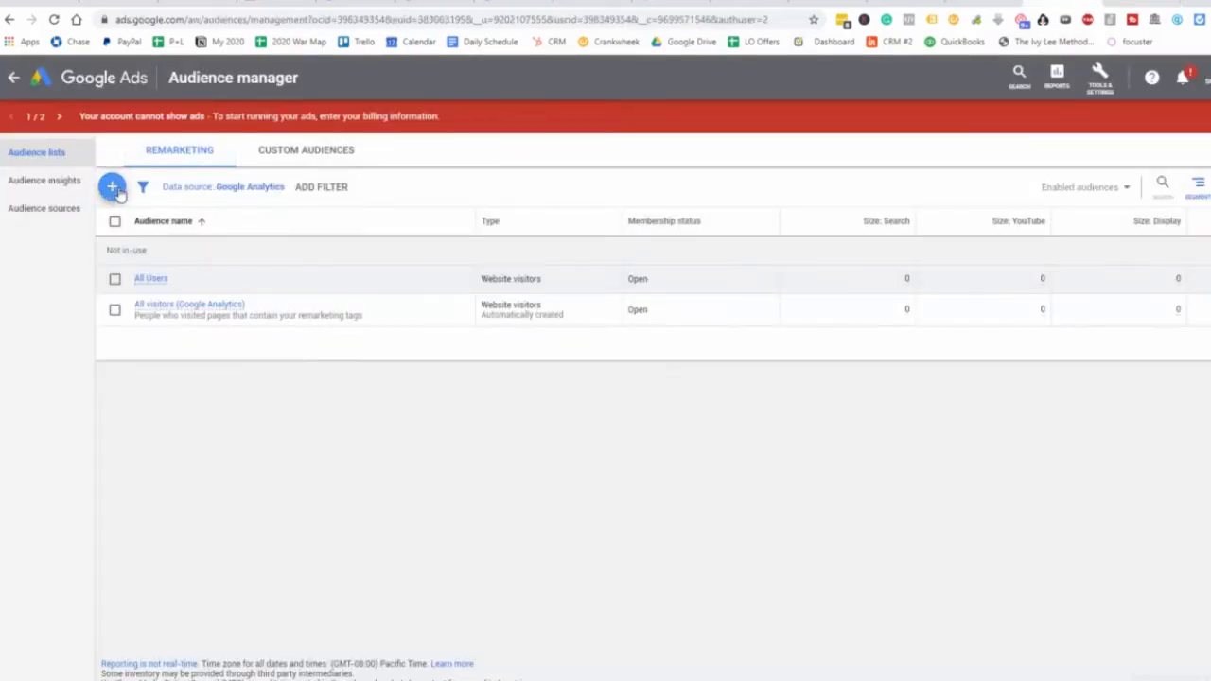
# Step: Start a new website visitors audience, keeping "URL" and "contains" as the visited page rule's conditions
pyautogui.click(114, 188)
pyautogui.click(199, 250)
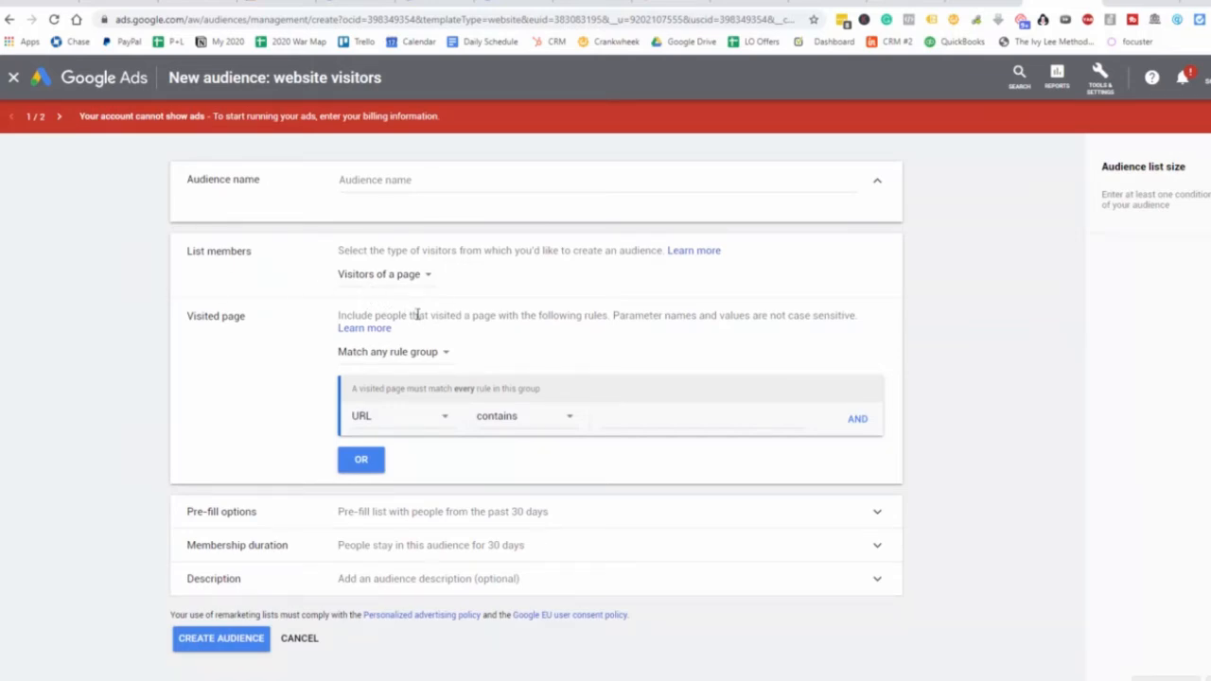
pyautogui.click(433, 428)
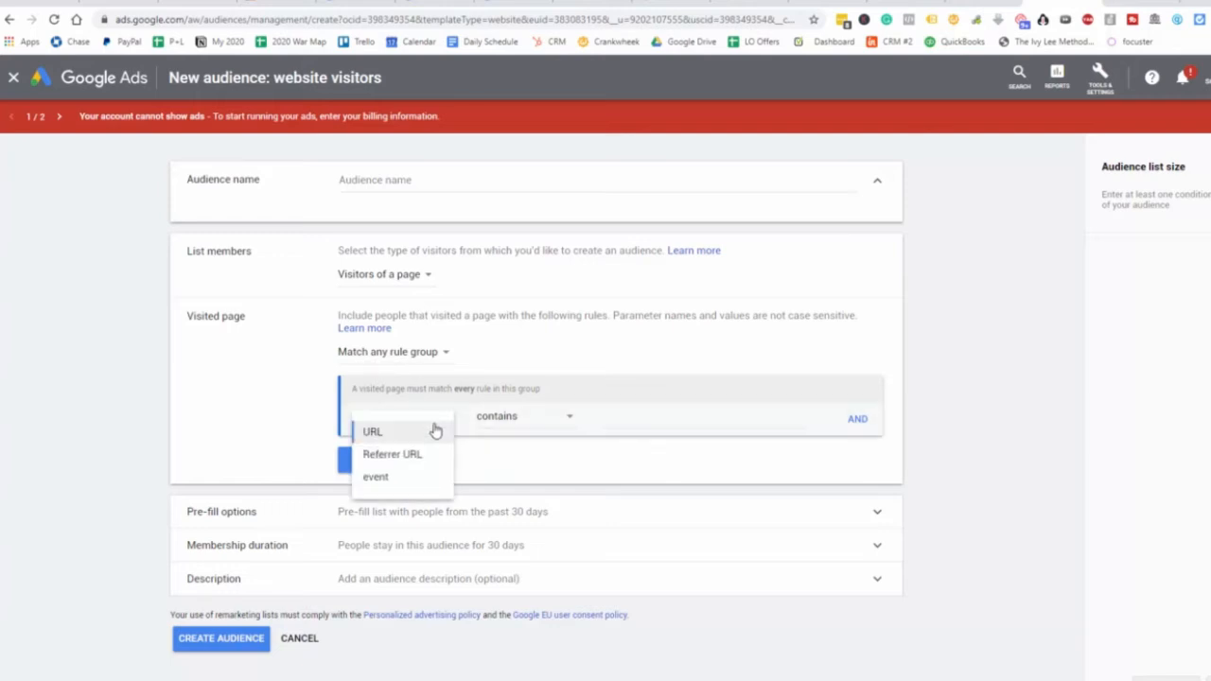
pyautogui.click(437, 431)
pyautogui.click(564, 425)
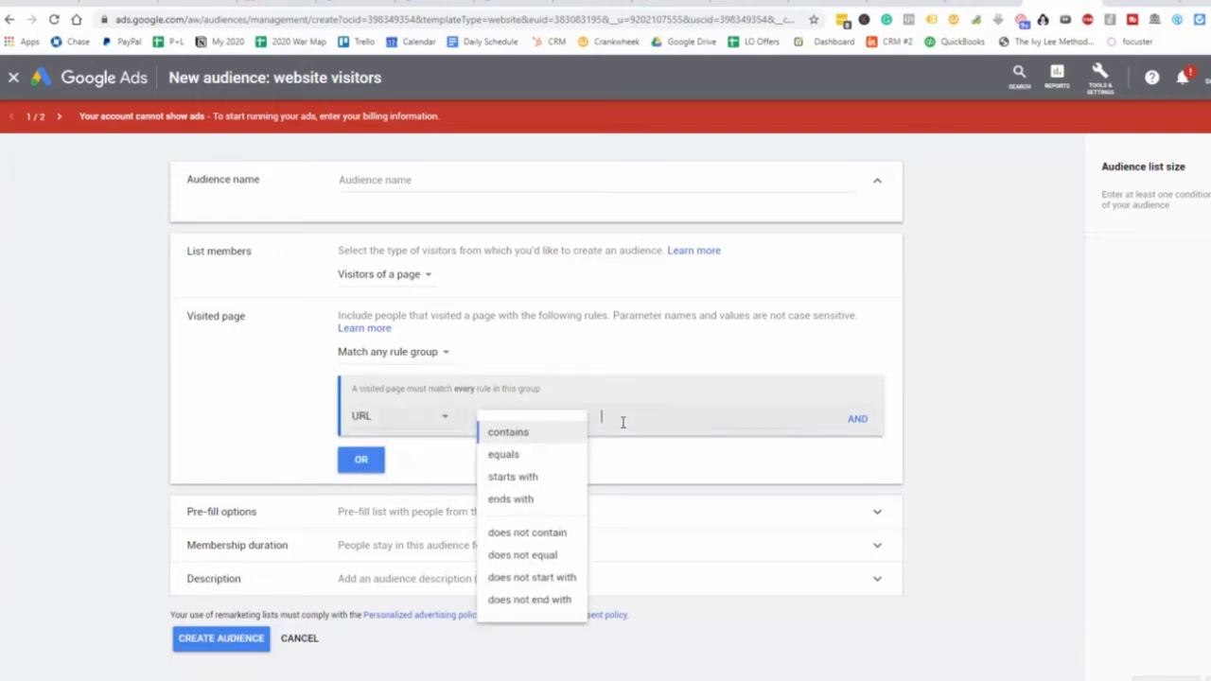
pyautogui.click(623, 422)
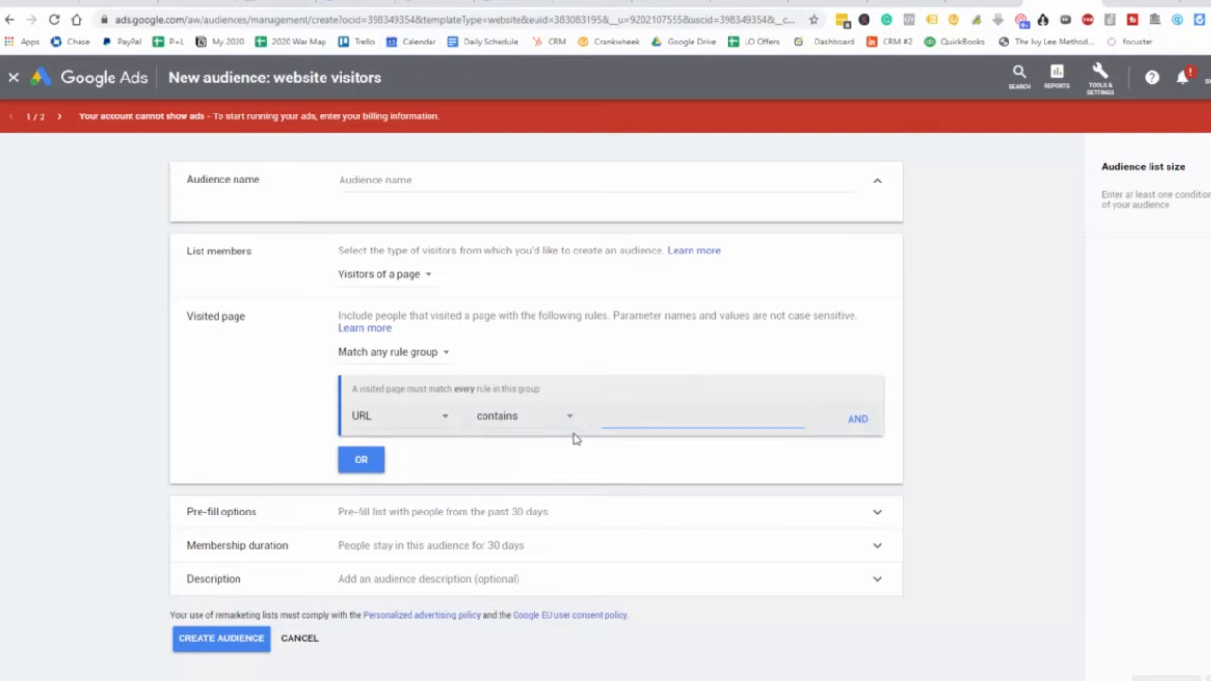
# Step: Set the visited page rule's URL value to "crawlspacepros.com/water-damager"
pyautogui.write('crawls')
pyautogui.press('BackSpace')
pyautogui.press('BackSpace')
pyautogui.write('l')
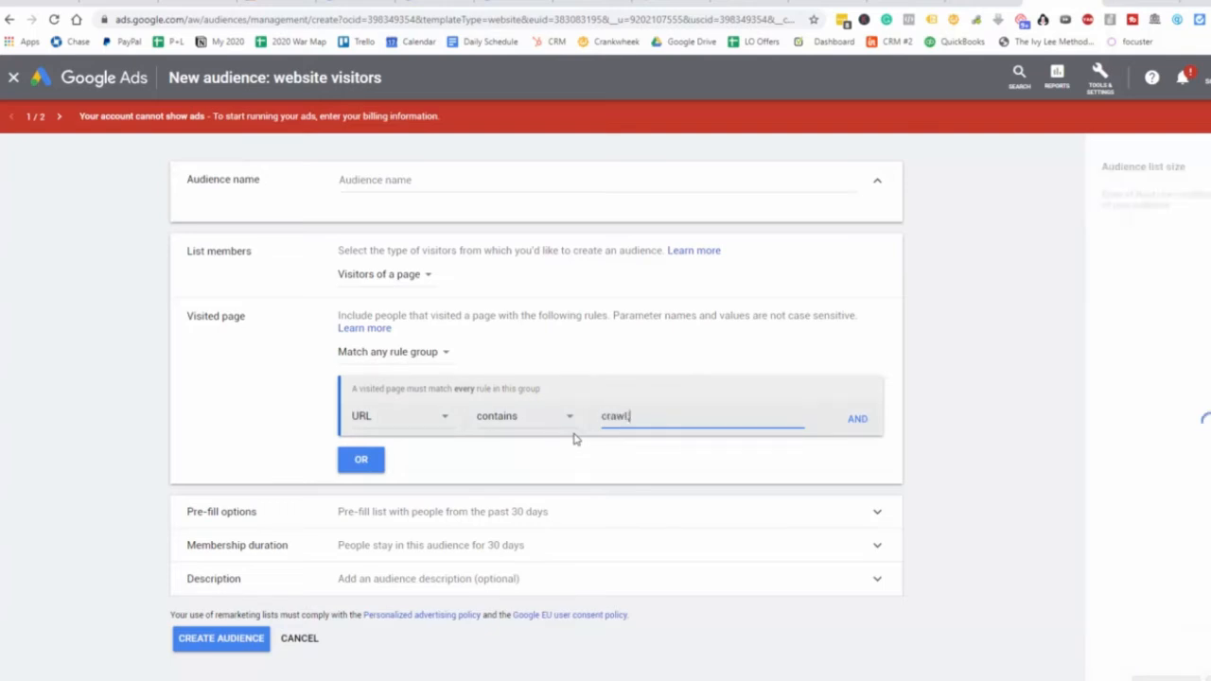
pyautogui.write('spacepros.com')
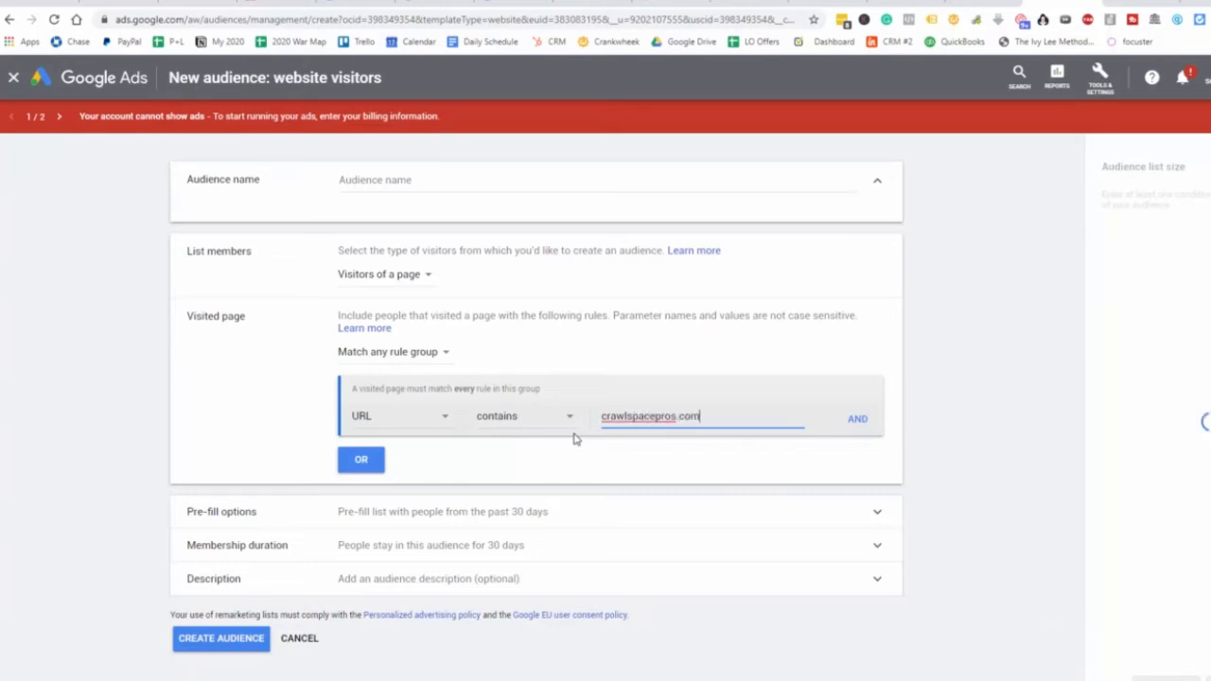
pyautogui.write('/wa')
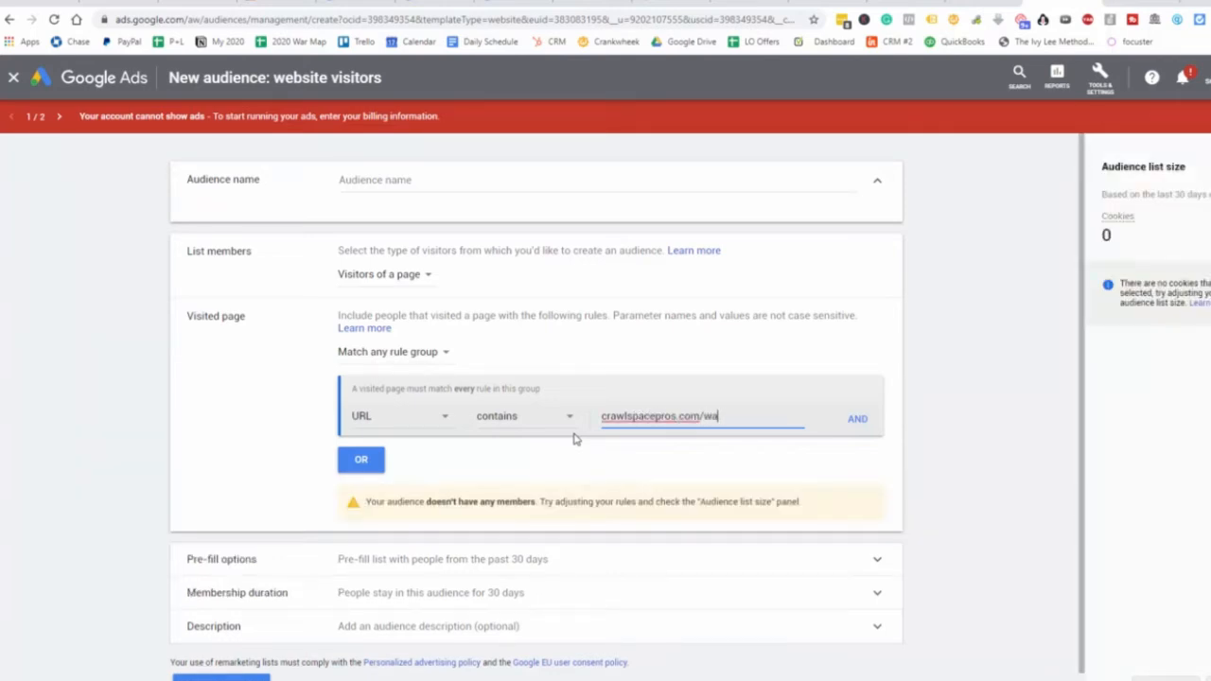
pyautogui.write('terdamage')
pyautogui.press('BackSpace')
pyautogui.press('BackSpace')
pyautogui.press('BackSpace')
pyautogui.press('BackSpace')
pyautogui.press('BackSpace')
pyautogui.press('BackSpace')
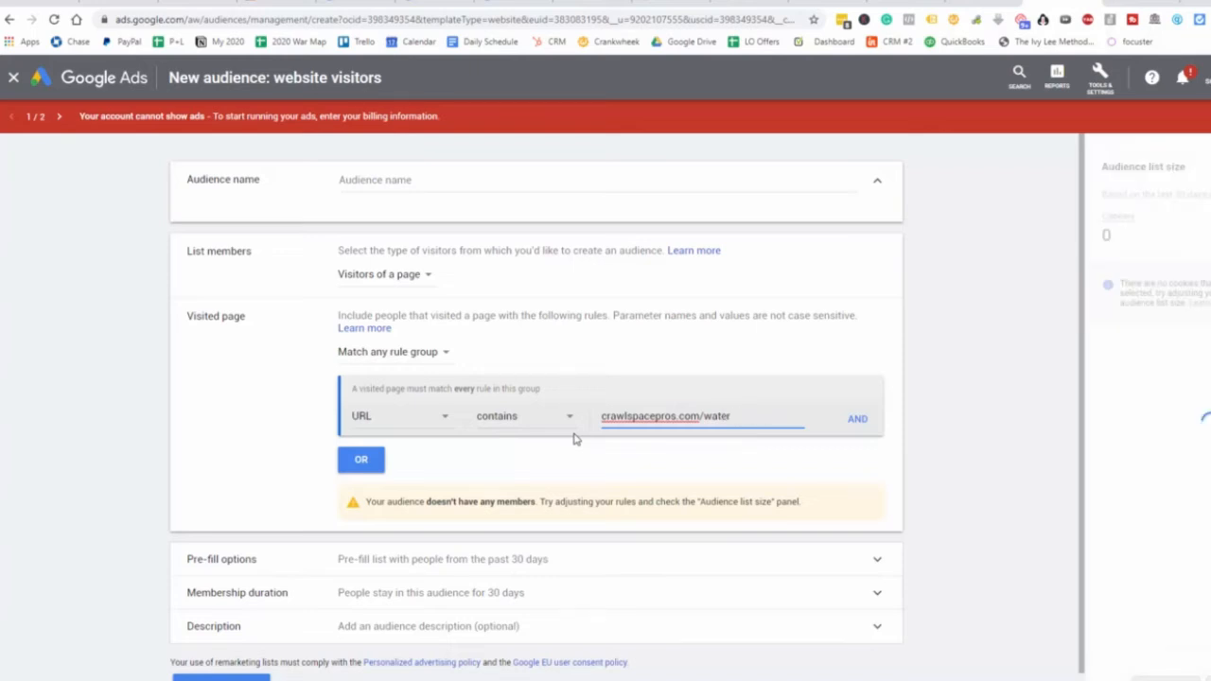
pyautogui.write('-damager')
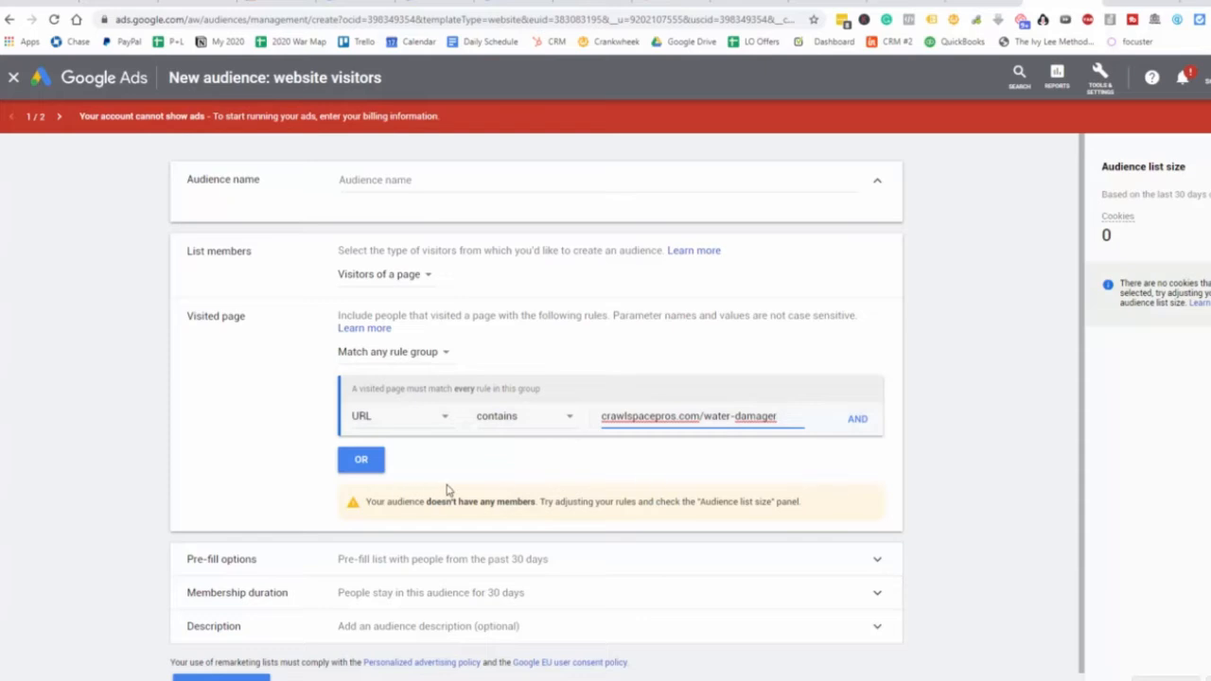
# Step: Review the new audience's pre-fill options and membership duration settings
pyautogui.scroll(-1, 449, 489)
pyautogui.click(430, 530)
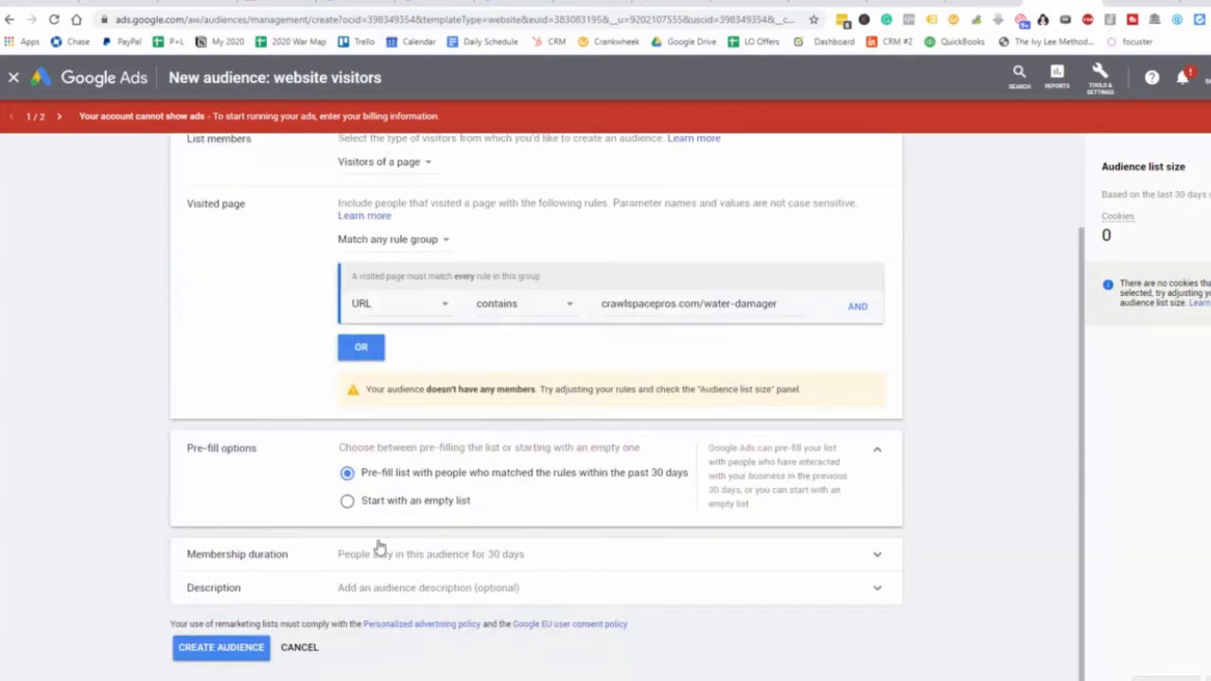
pyautogui.click(460, 554)
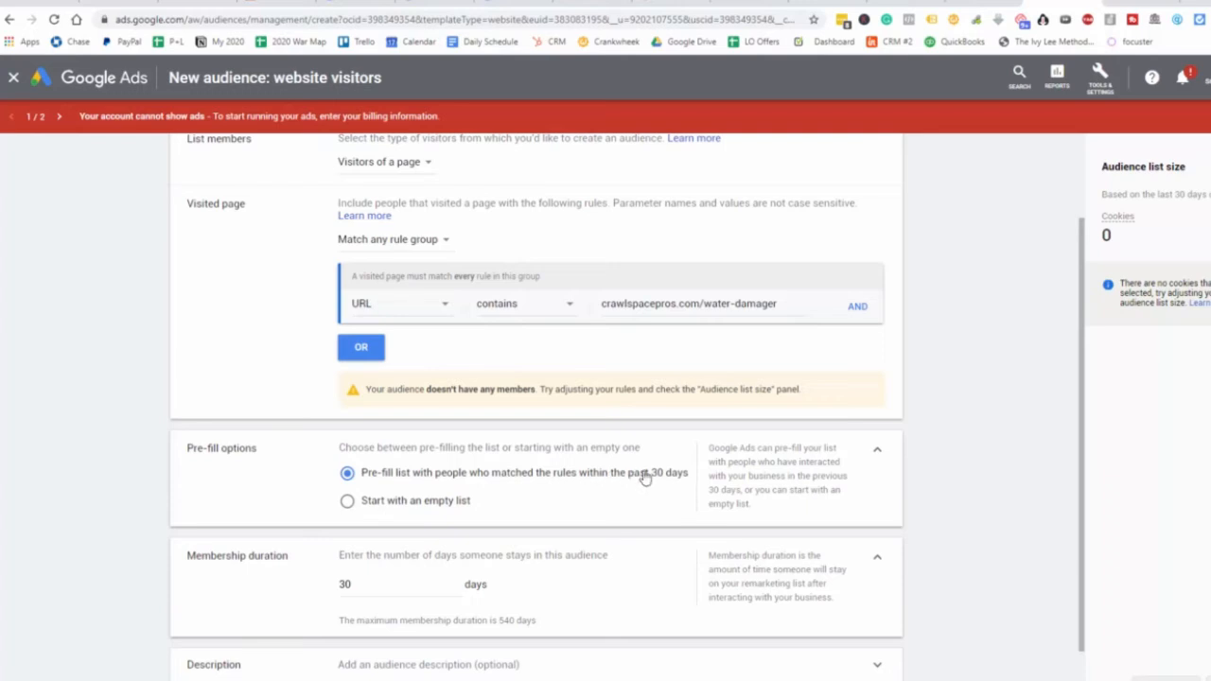
pyautogui.scroll(-1, 643, 478)
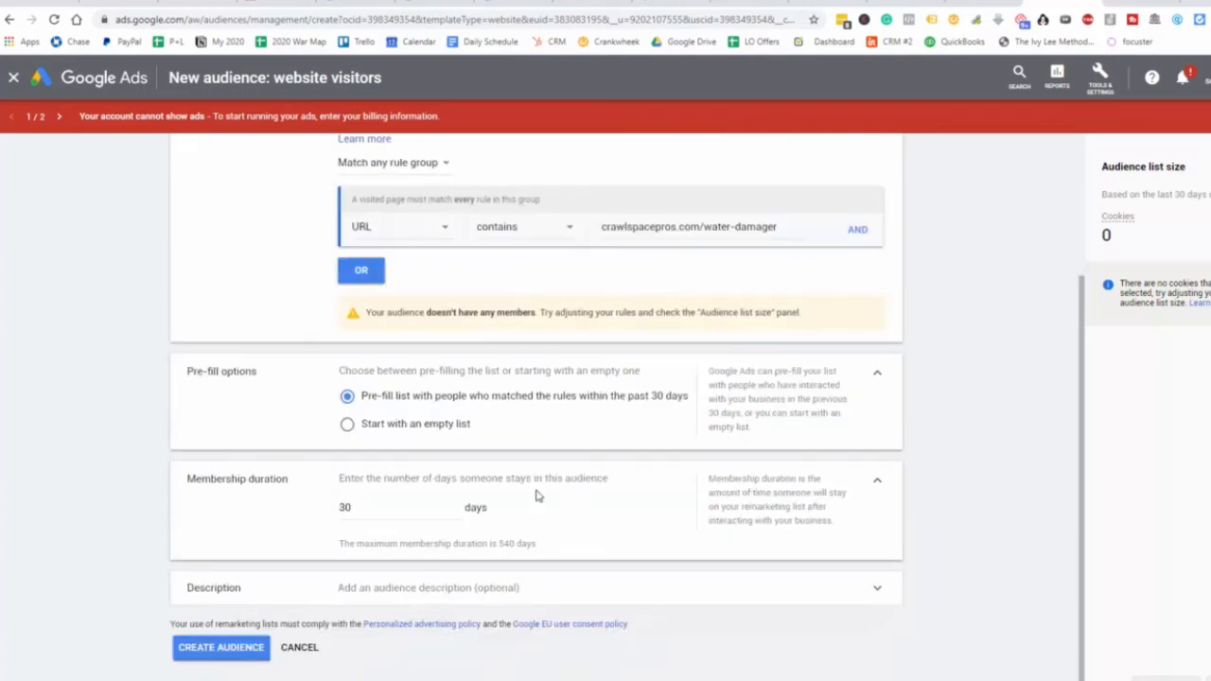
pyautogui.click(364, 508)
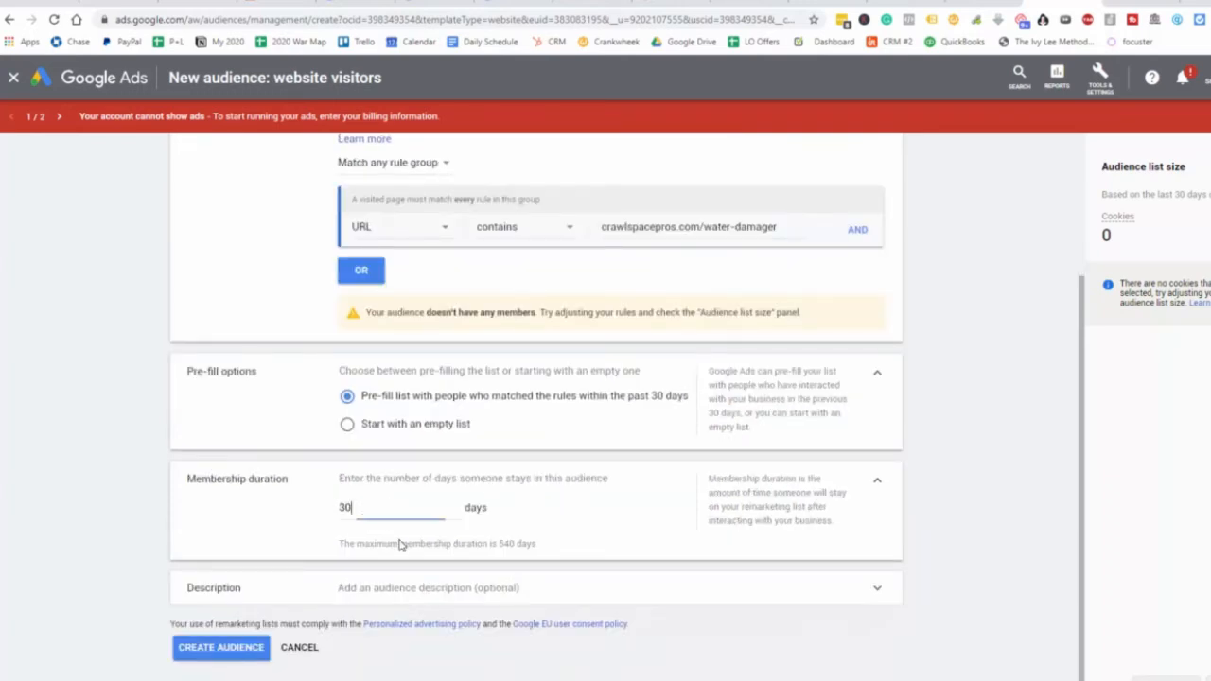
# Step: Add the audience description "People who have landed on the water damage landing page and did not take offer."
pyautogui.click(399, 593)
pyautogui.scroll(-1, 464, 559)
pyautogui.click(444, 559)
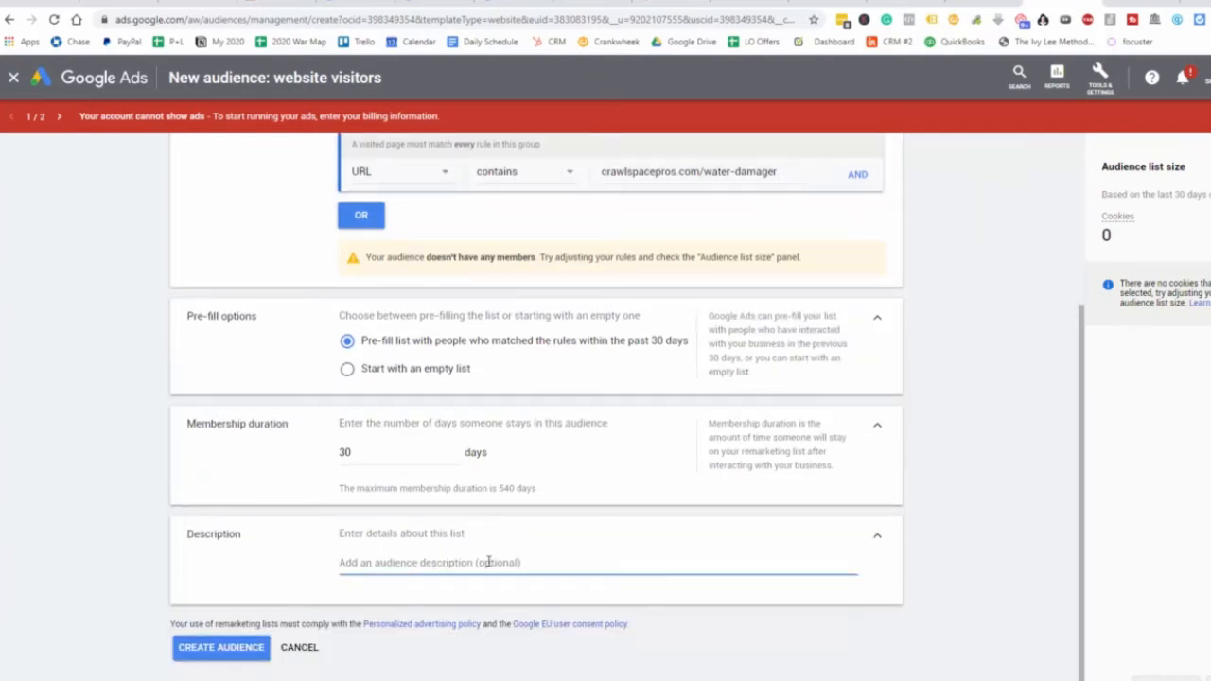
pyautogui.write('People w')
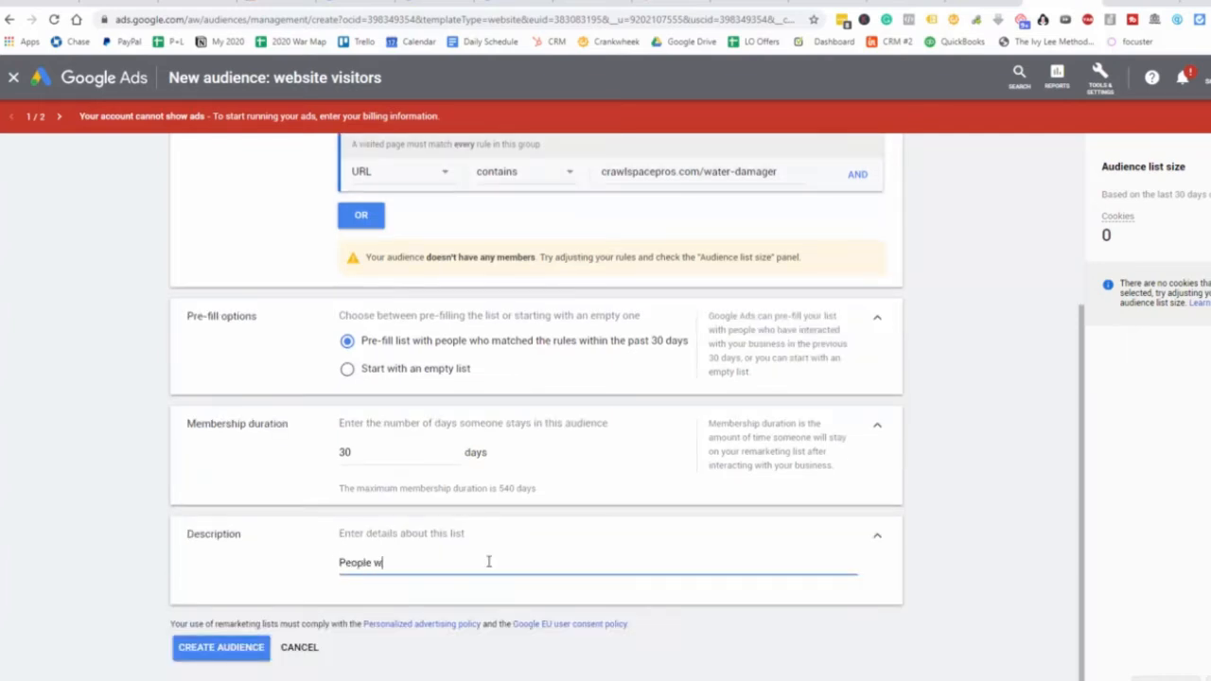
pyautogui.write('ho have landed on the water damager la')
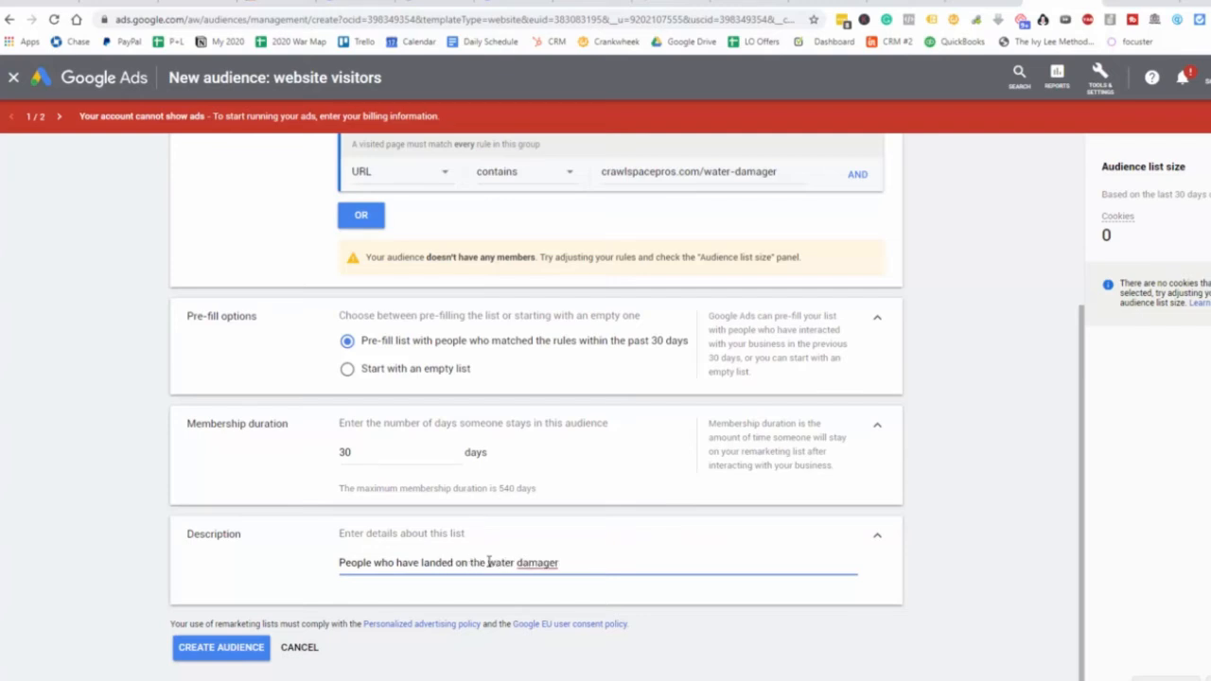
pyautogui.press('BackSpace')
pyautogui.press('BackSpace')
pyautogui.press('BackSpace')
pyautogui.press('BackSpace')
pyautogui.press('BackSpace')
pyautogui.write('e landing page and di')
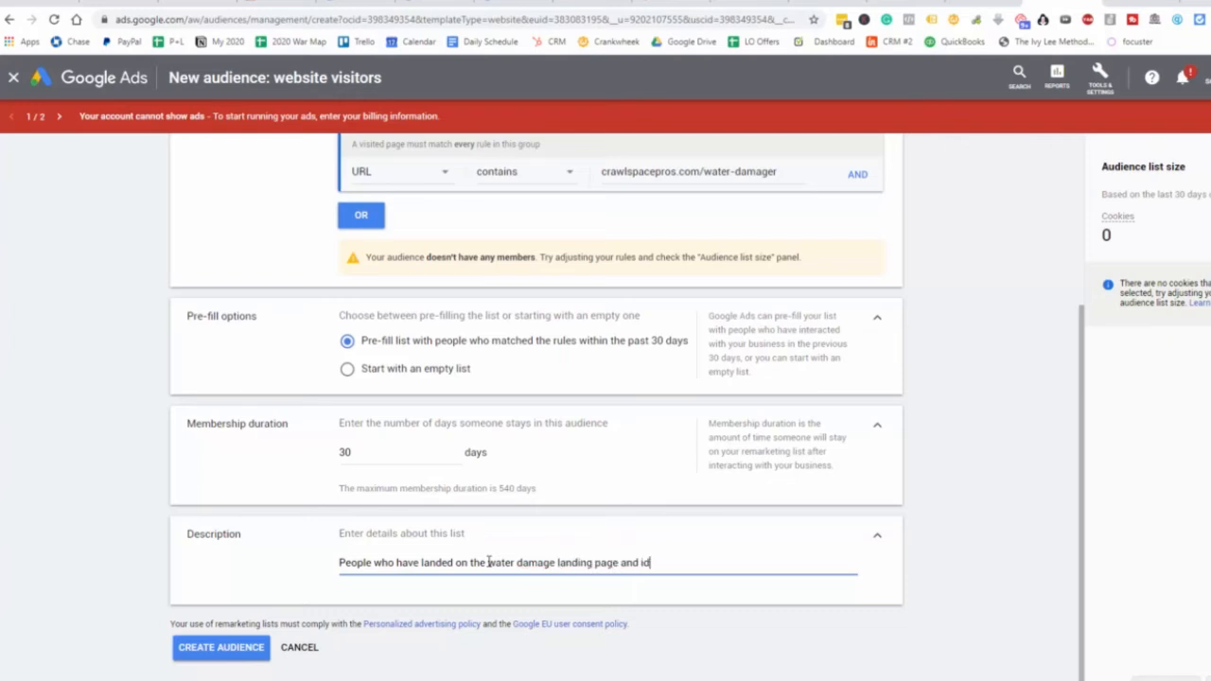
pyautogui.write('d not take offer.')
pyautogui.press('Return')
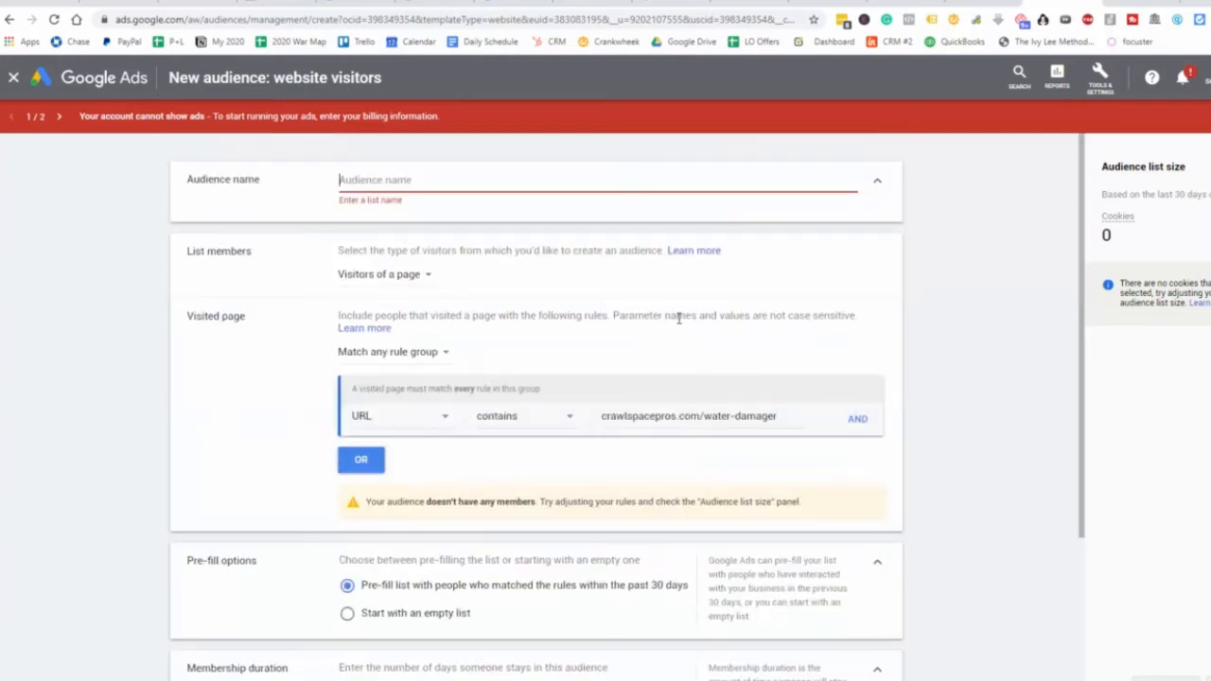
# Step: Name the audience "Water Damage List 1-19" and create it
pyautogui.write('Water Damager')
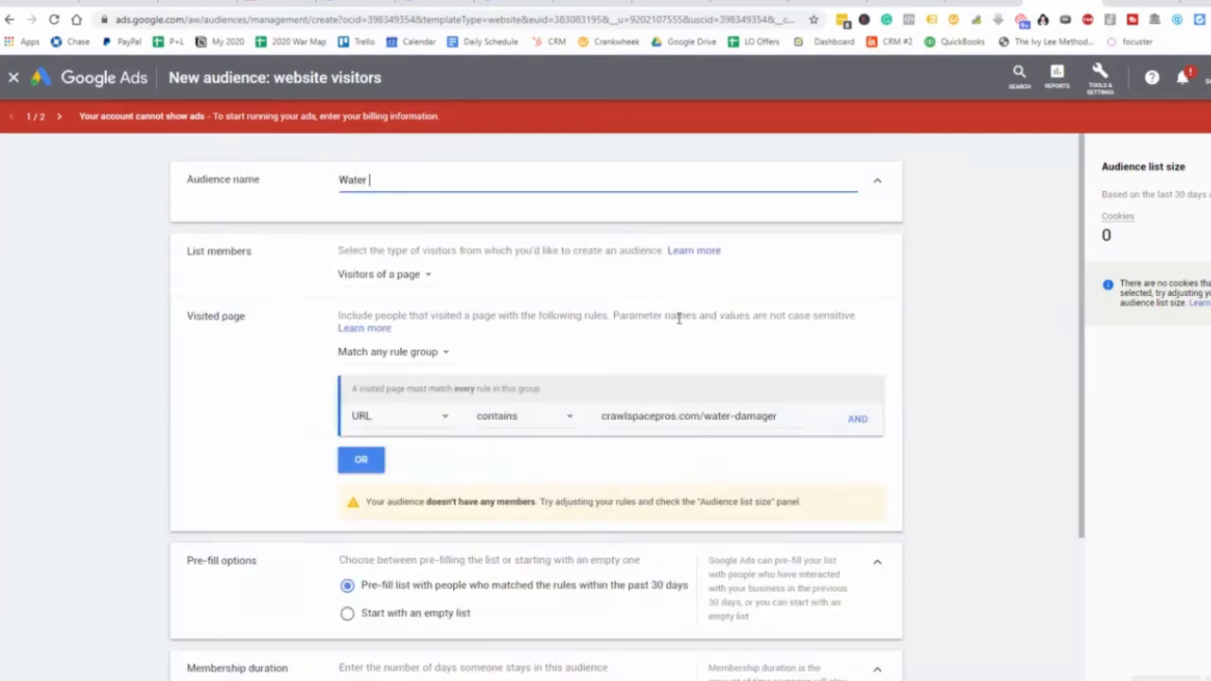
pyautogui.press('BackSpace')
pyautogui.press('BackSpace')
pyautogui.press('BackSpace')
pyautogui.write('e List pas')
pyautogui.press('BackSpace')
pyautogui.press('BackSpace')
pyautogui.press('BackSpace')
pyautogui.write('1-19')
pyautogui.scroll(-3, 678, 319)
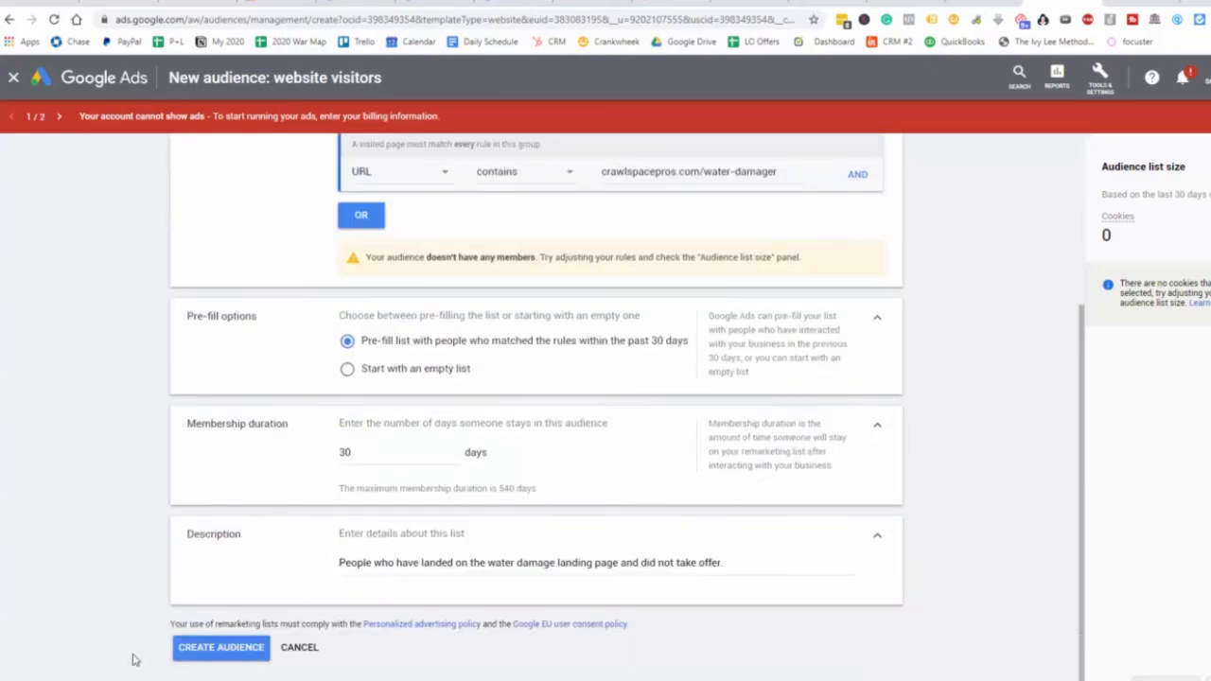
pyautogui.click(181, 651)
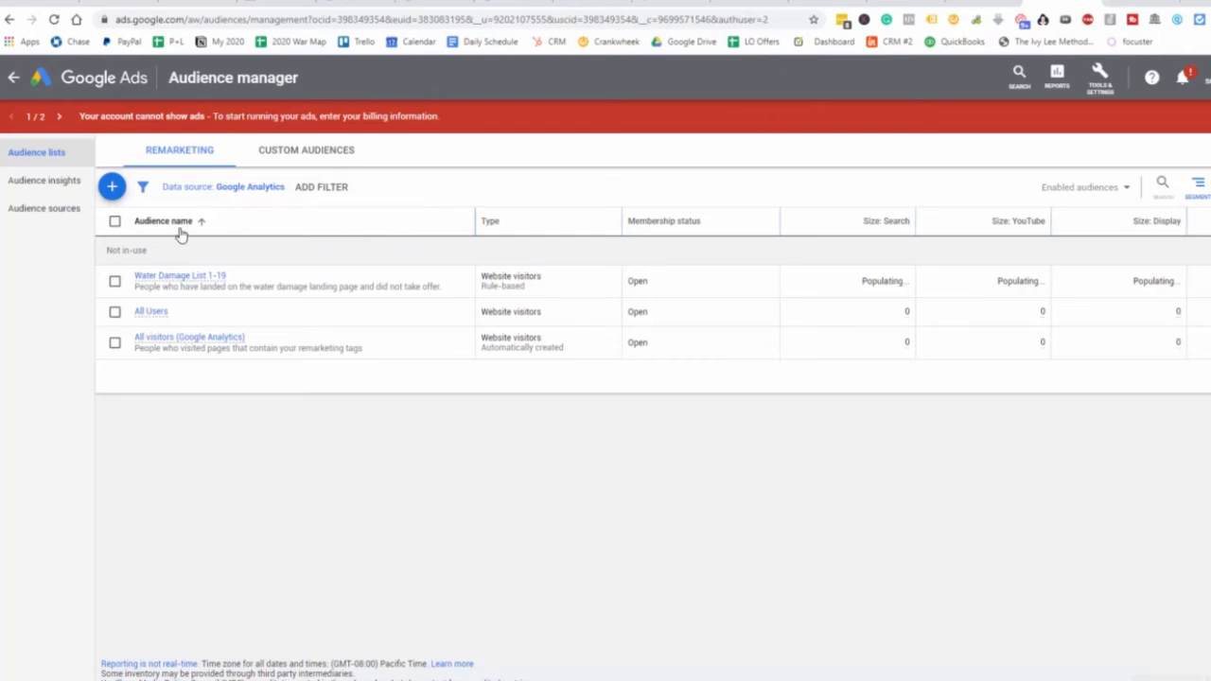
# Step: Try to create a customer list audience, and review the other available audience types
pyautogui.click(113, 187)
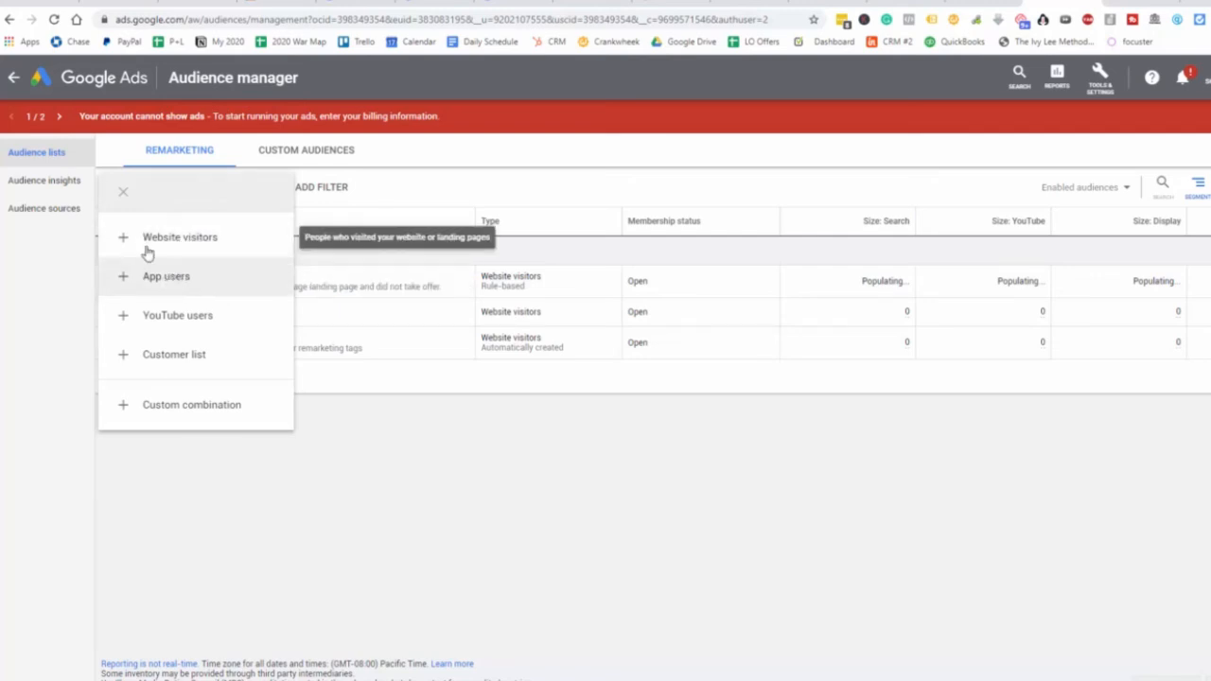
pyautogui.click(176, 360)
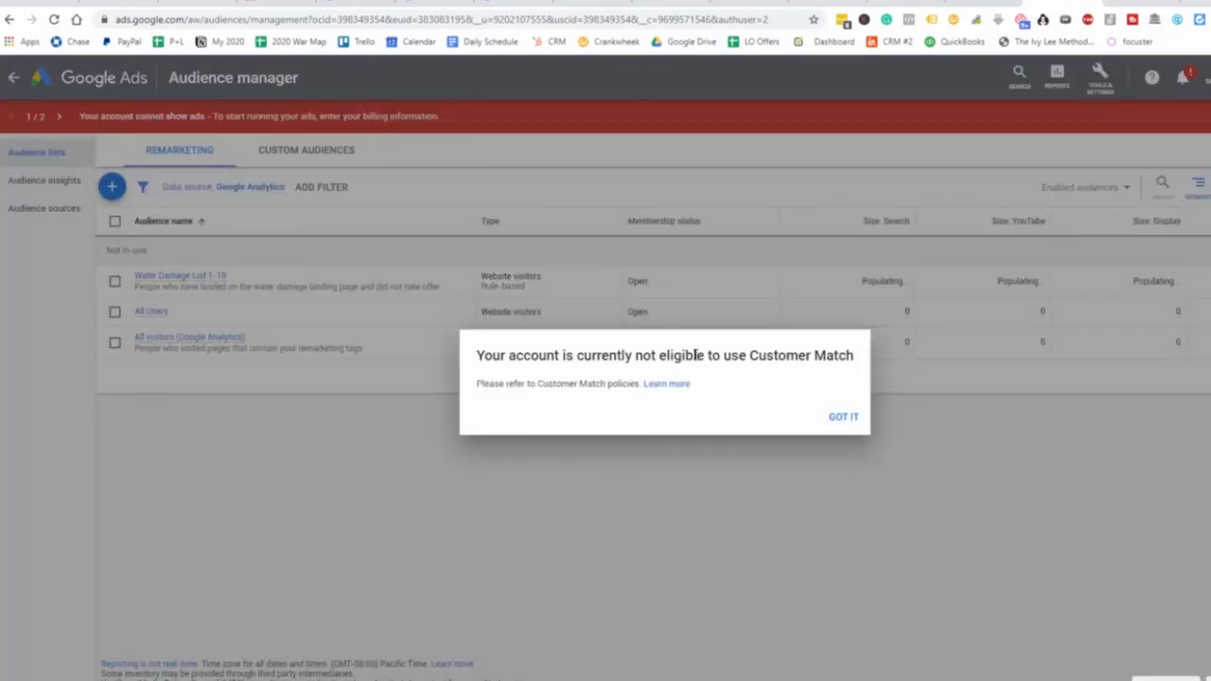
pyautogui.click(837, 418)
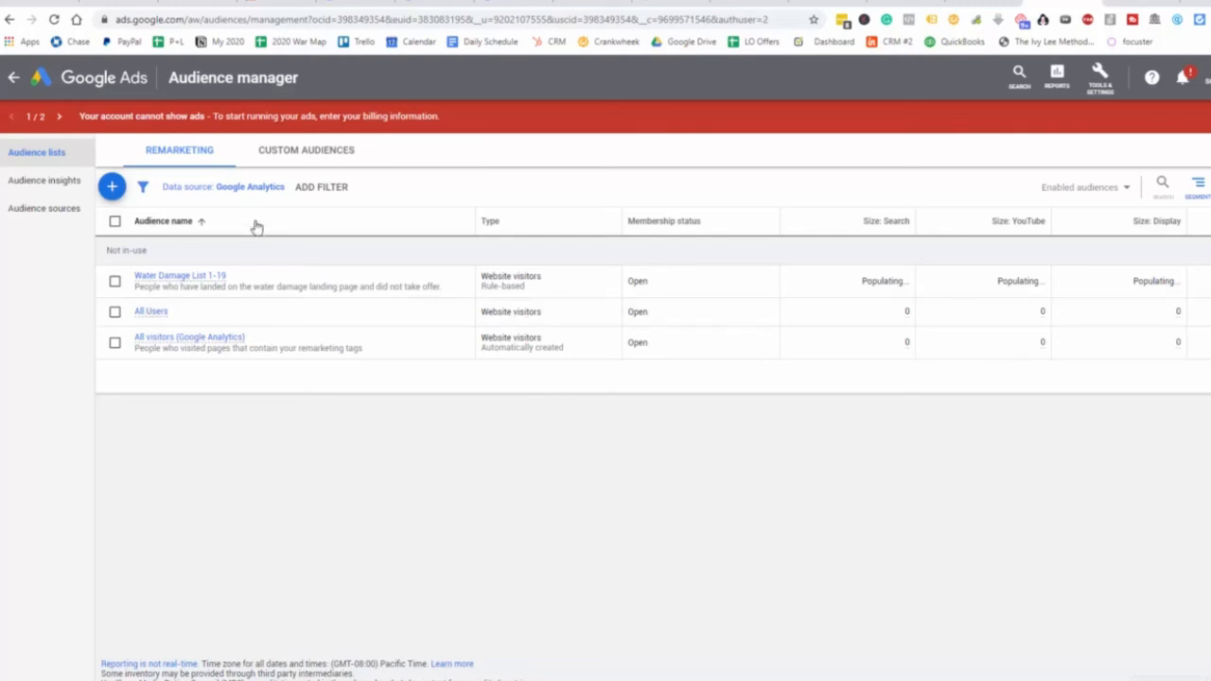
pyautogui.click(120, 193)
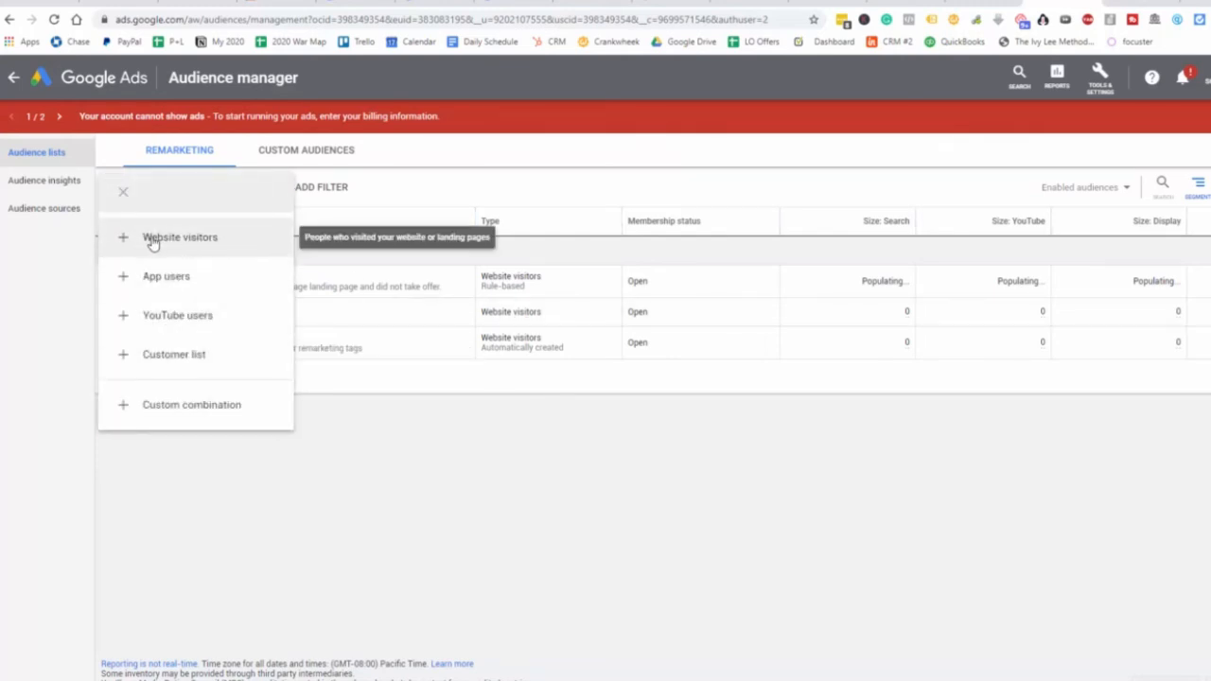
pyautogui.click(414, 427)
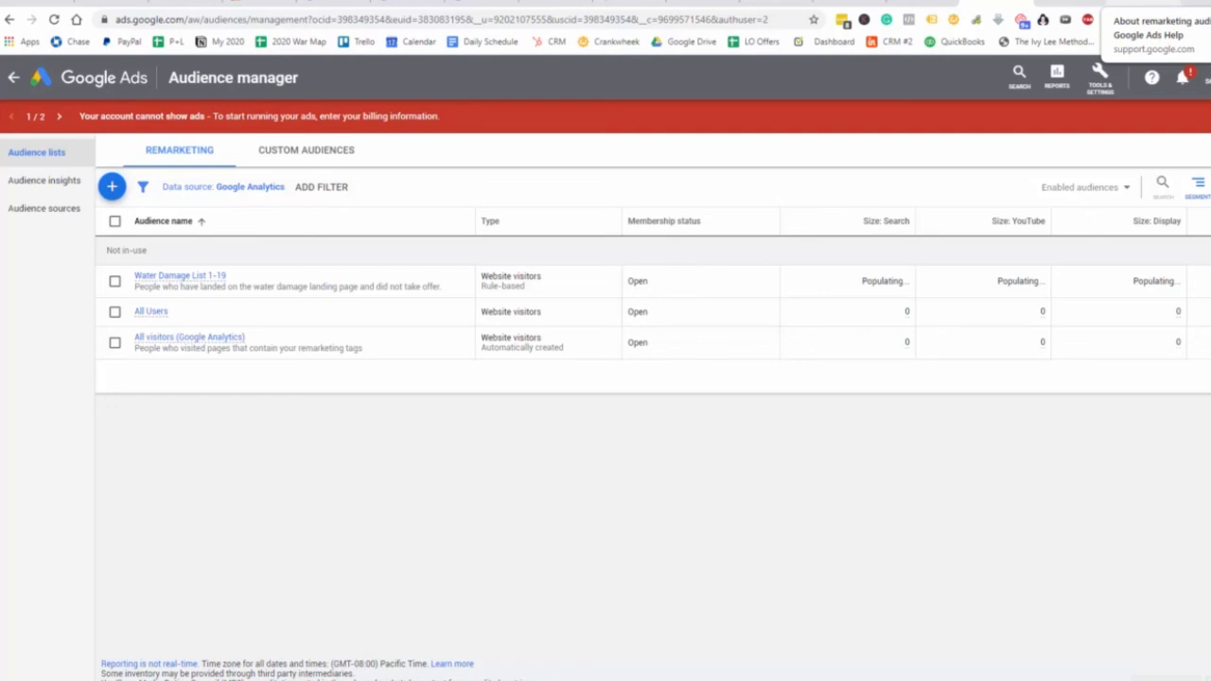
# Step: Switch to the Google Ads Help article on remarketing audience lists and examine the minimum list size requirements for each network
pyautogui.click(1135, 4)
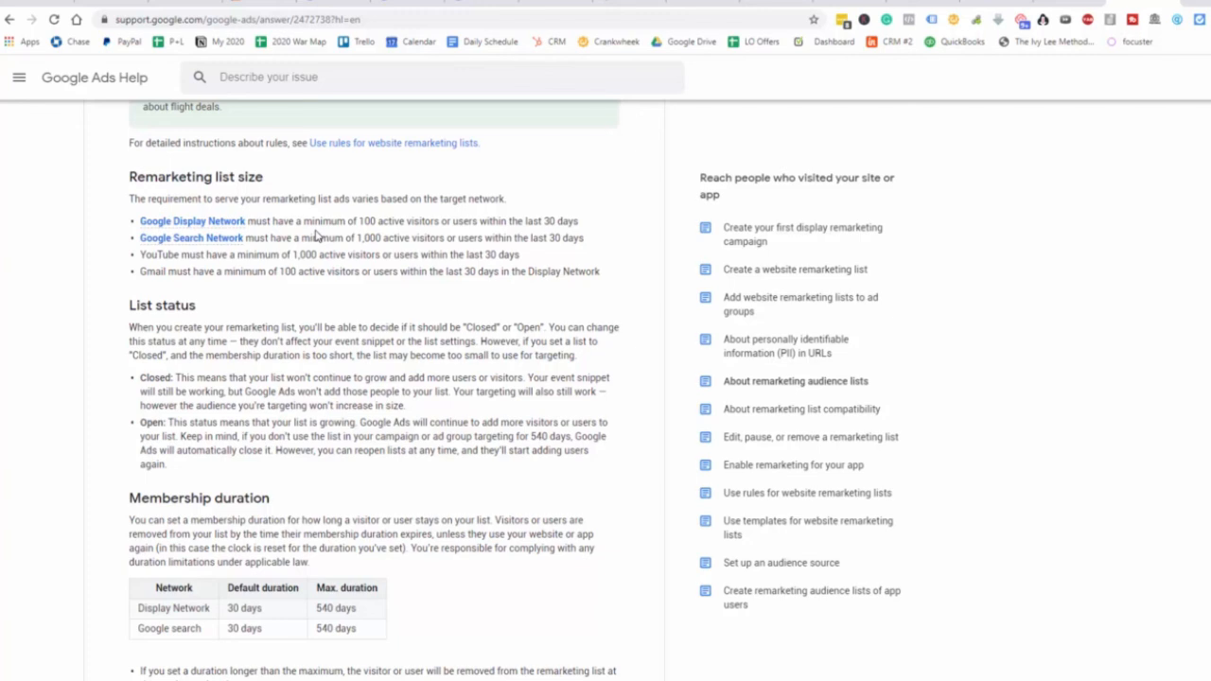
pyautogui.moveTo(169, 241)
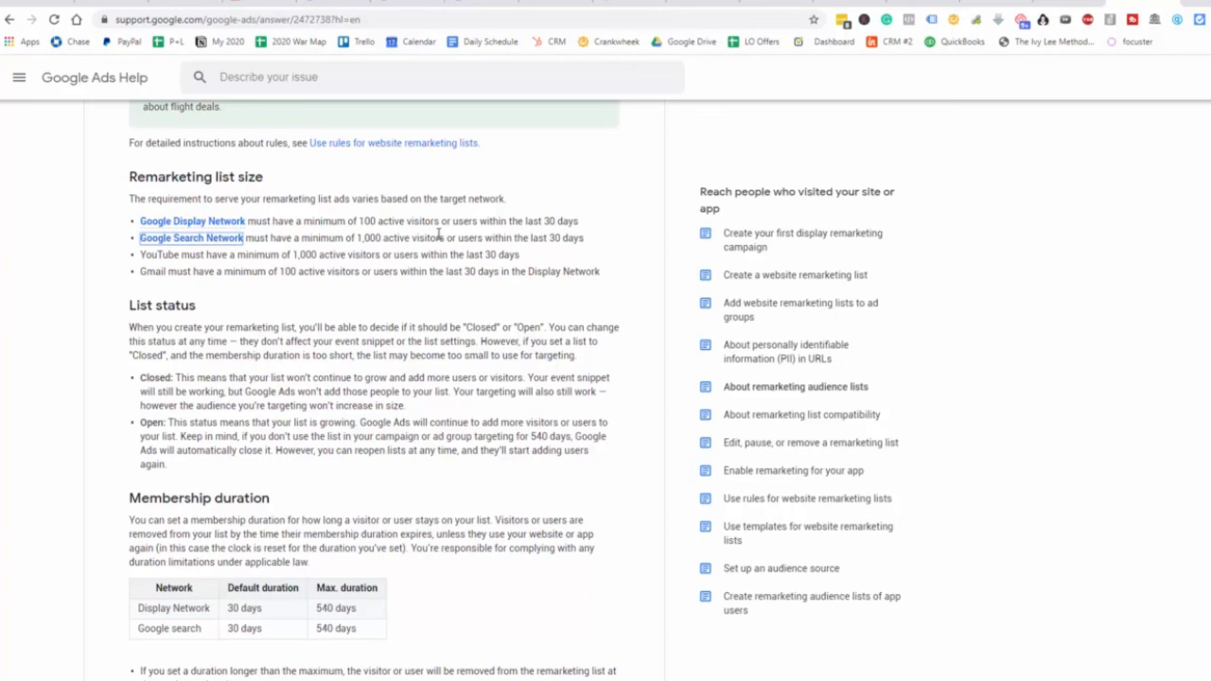
pyautogui.moveTo(210, 229)
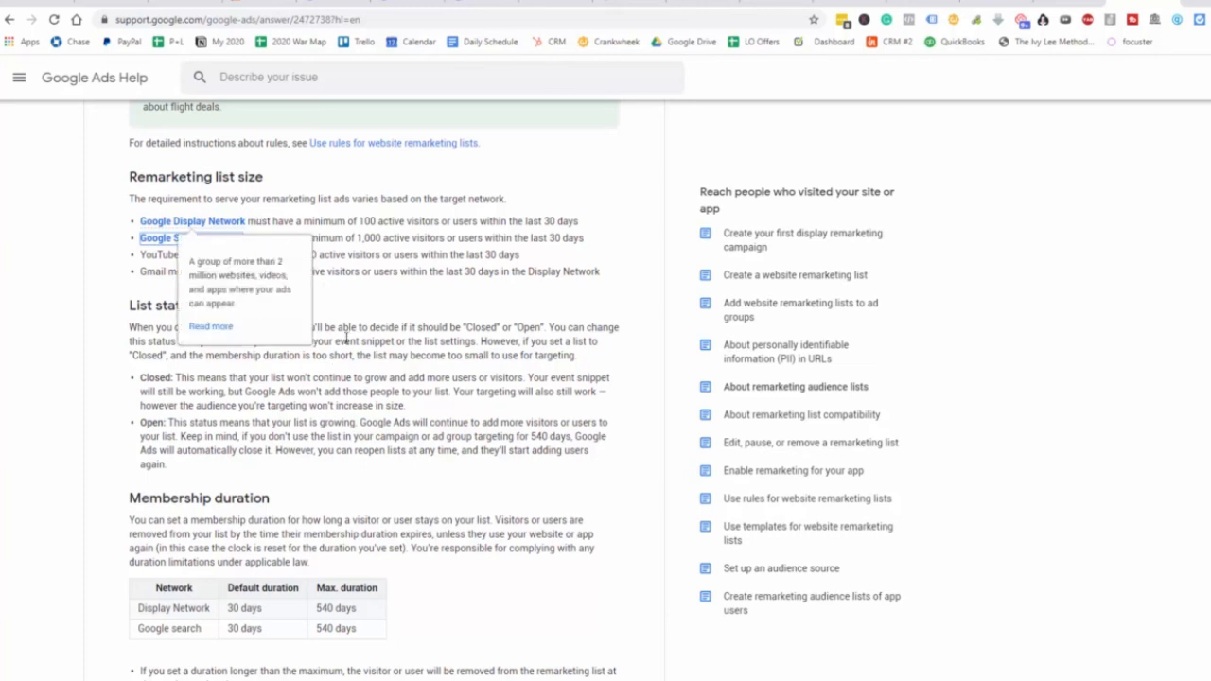